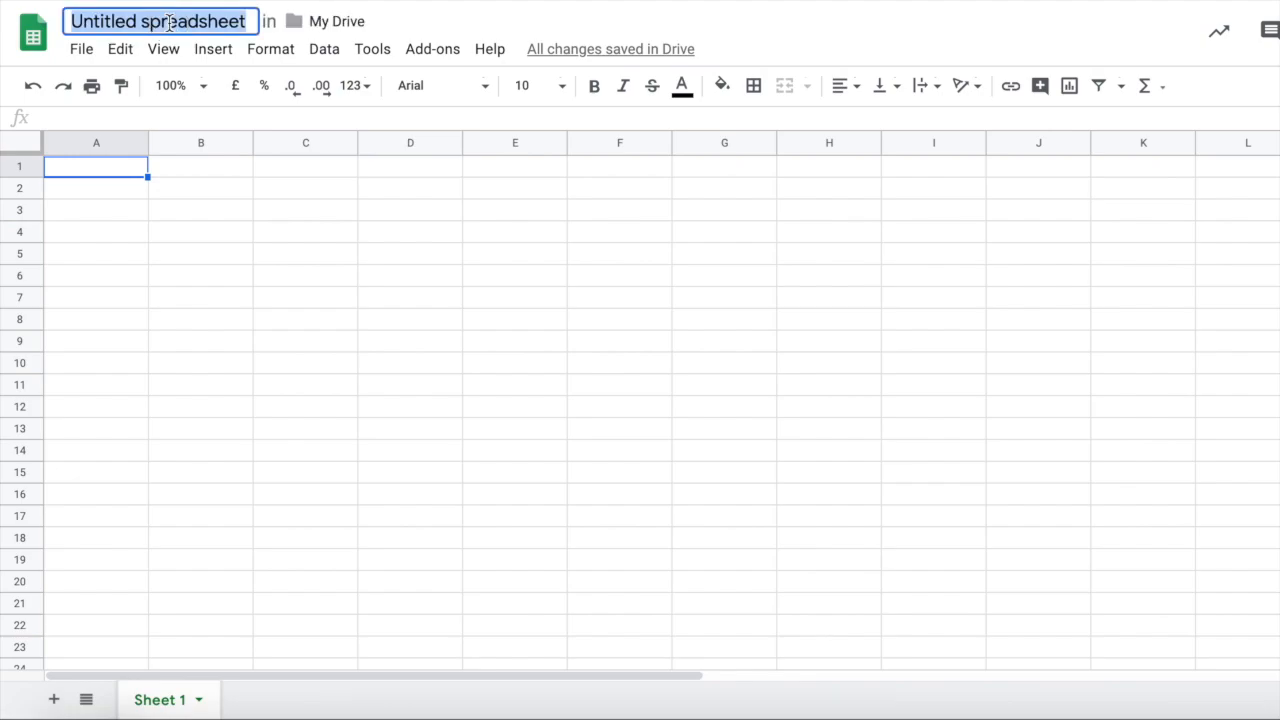
Step: Rename the spreadsheet as "Theatre Booking System"
type("Theatr")
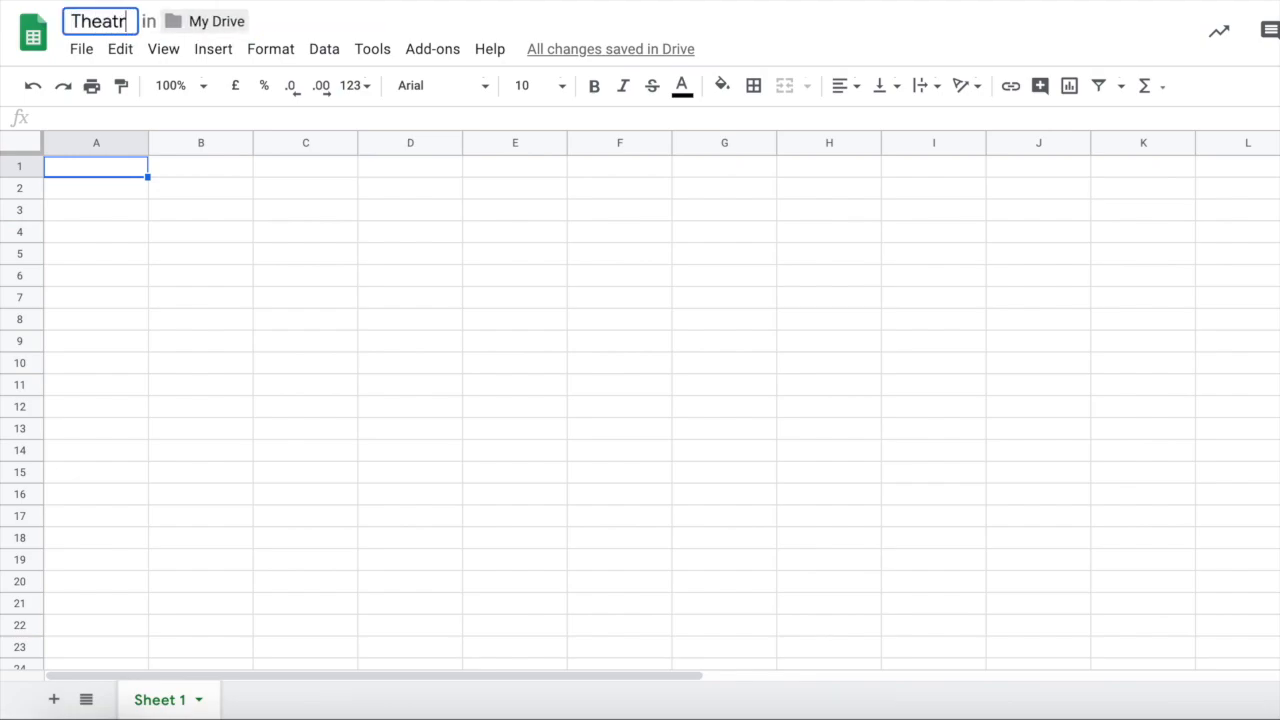
type("e Booking S")
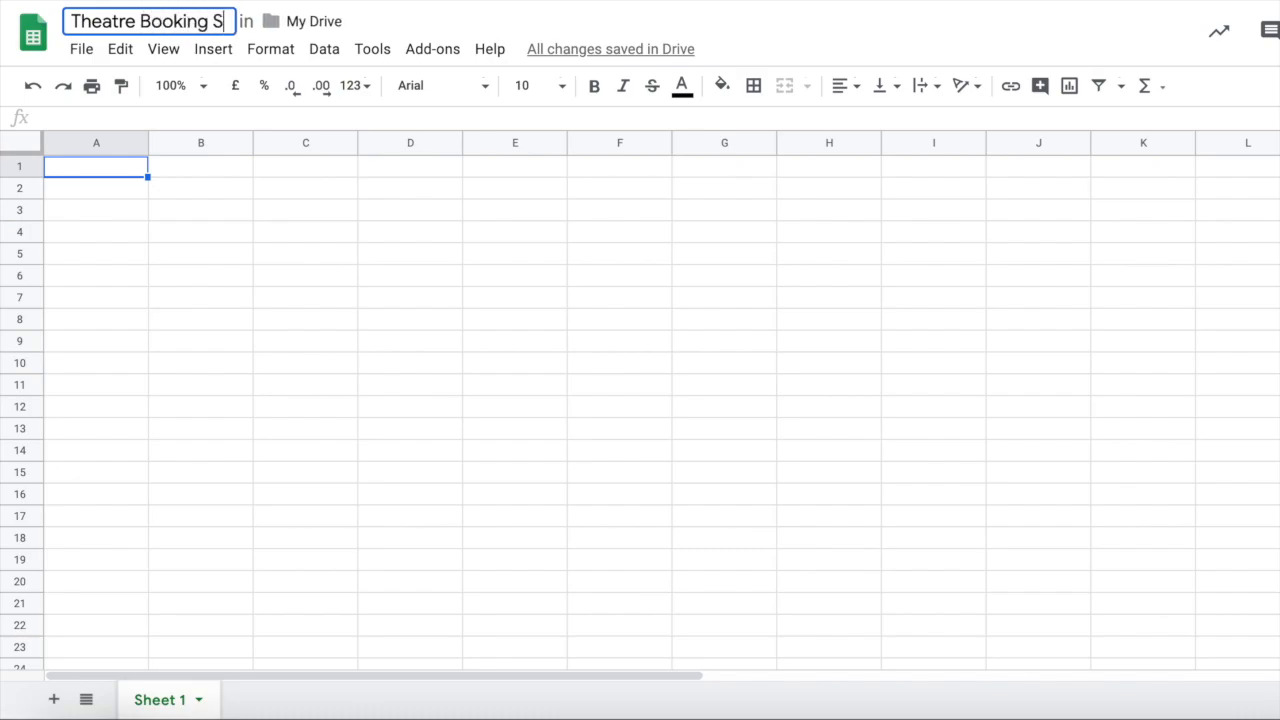
type("ystem")
left_click(123, 199)
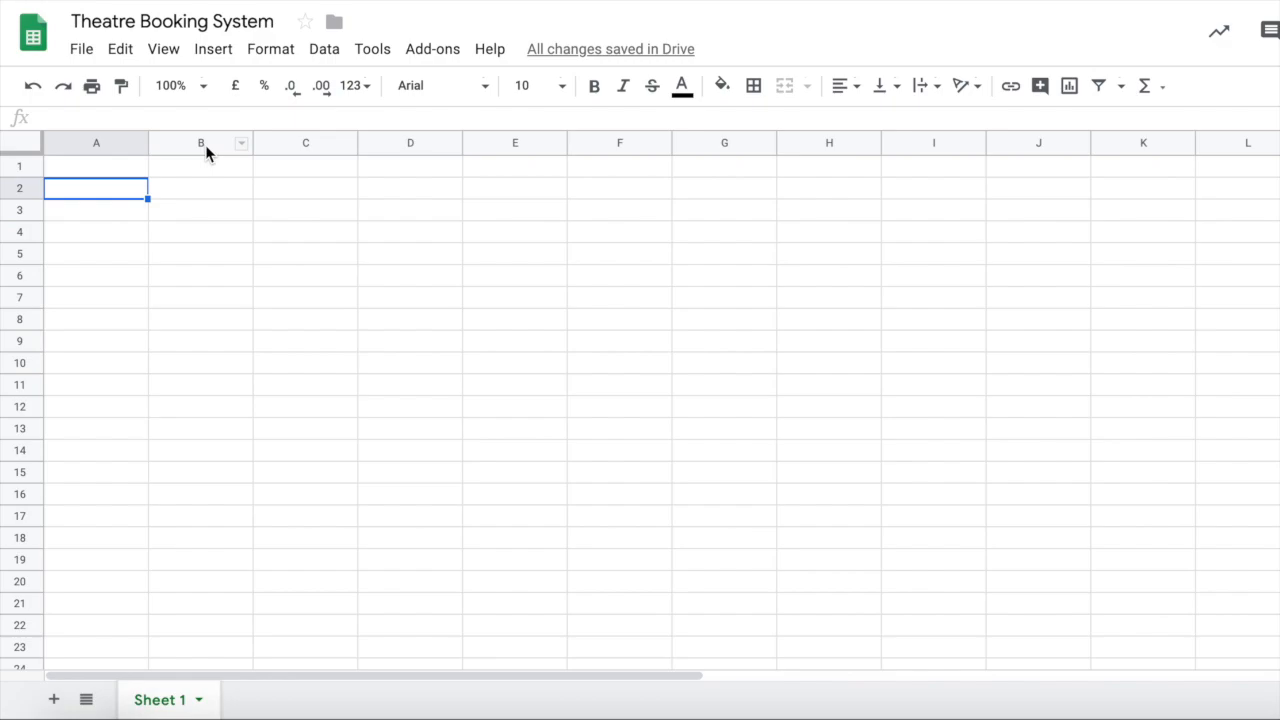
Step: Resize columns B through M to a width of 50 pixels
left_click_drag(205, 150, 1260, 150)
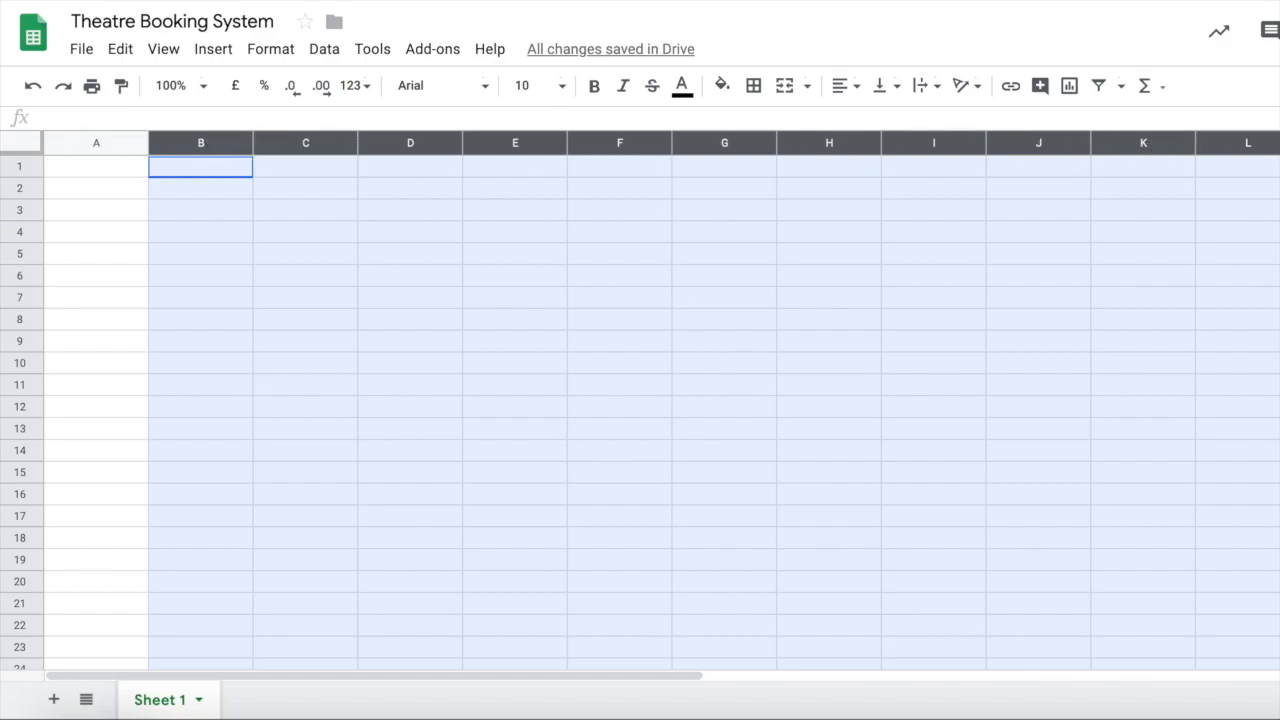
right_click(836, 143)
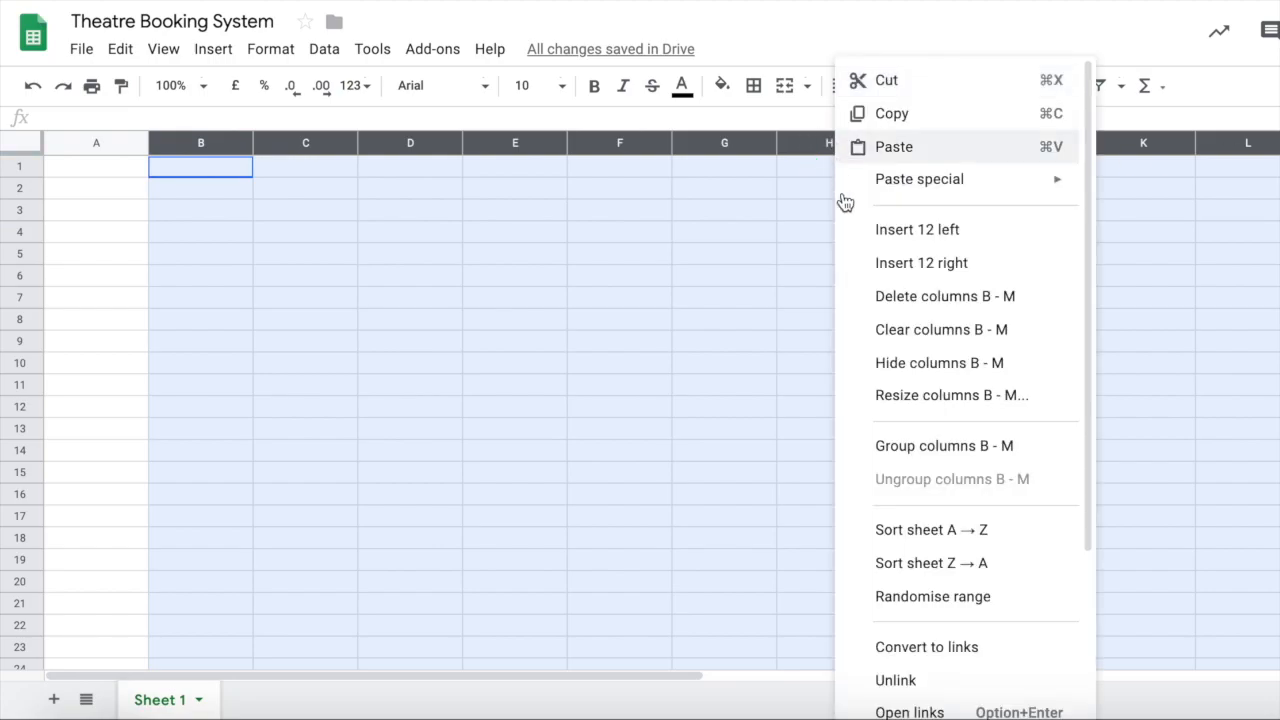
scroll(877, 397, "down", 2)
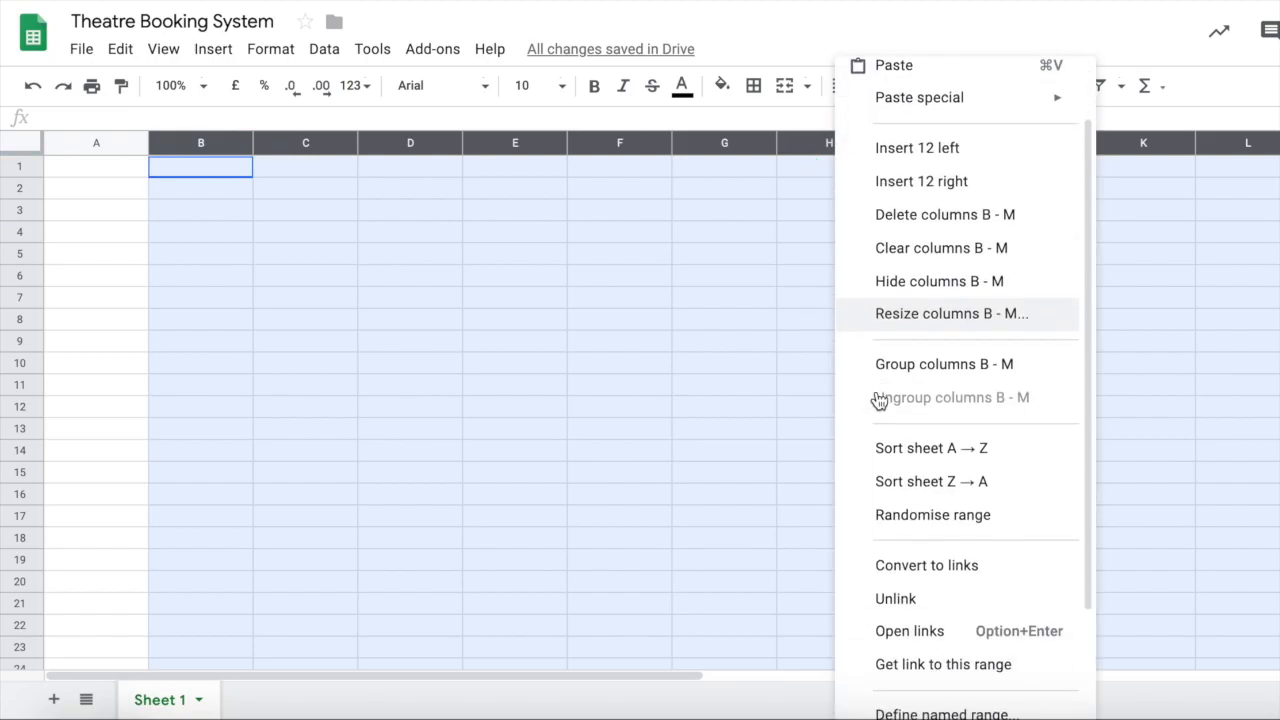
left_click(900, 316)
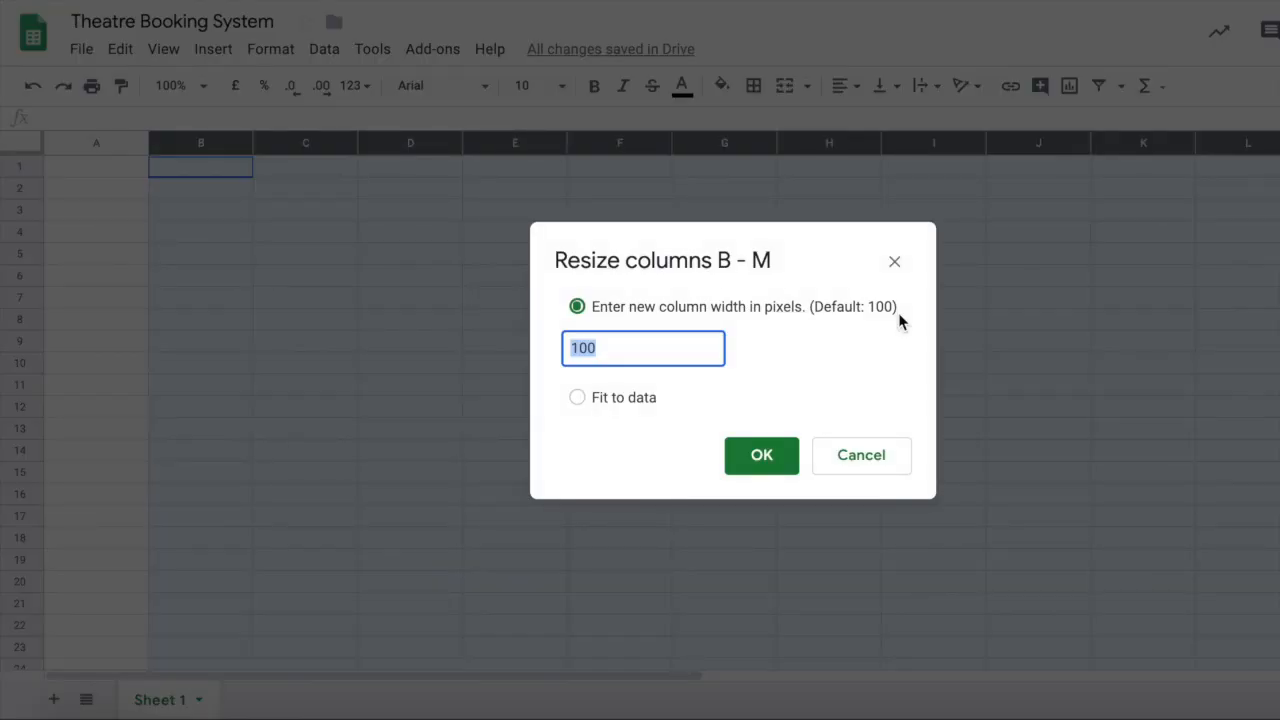
type("50")
left_click(758, 458)
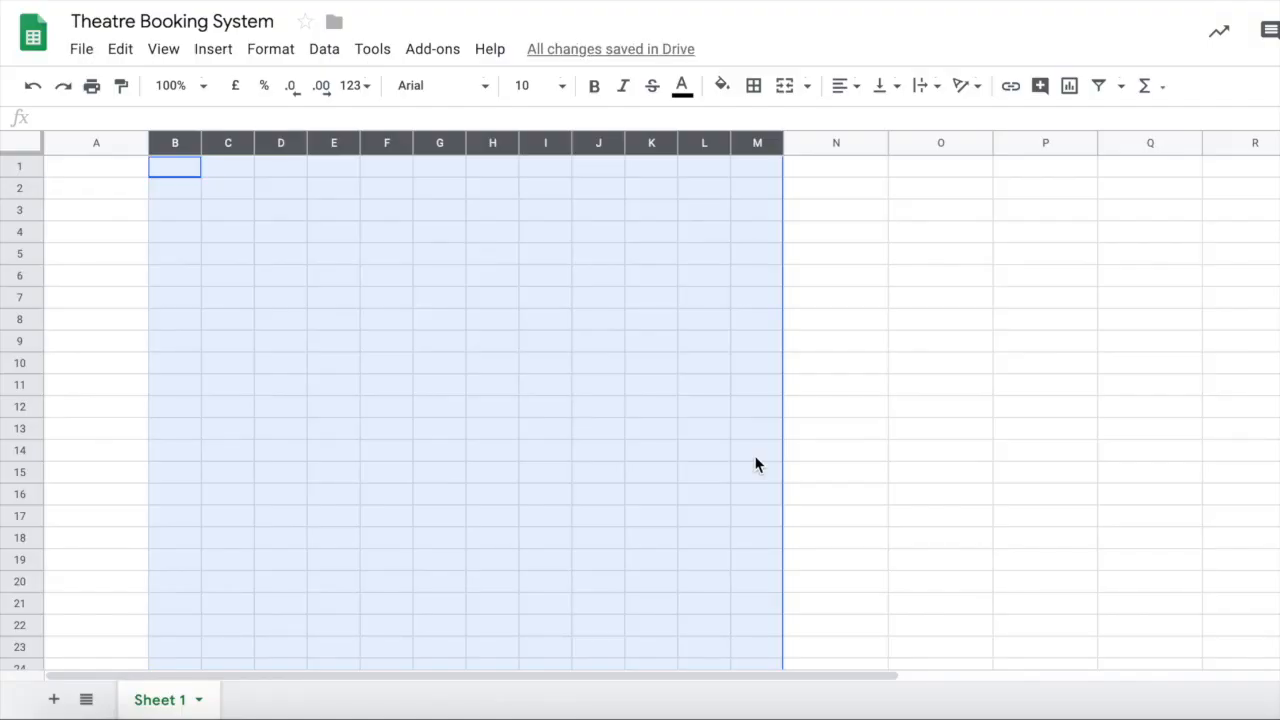
left_click(279, 293)
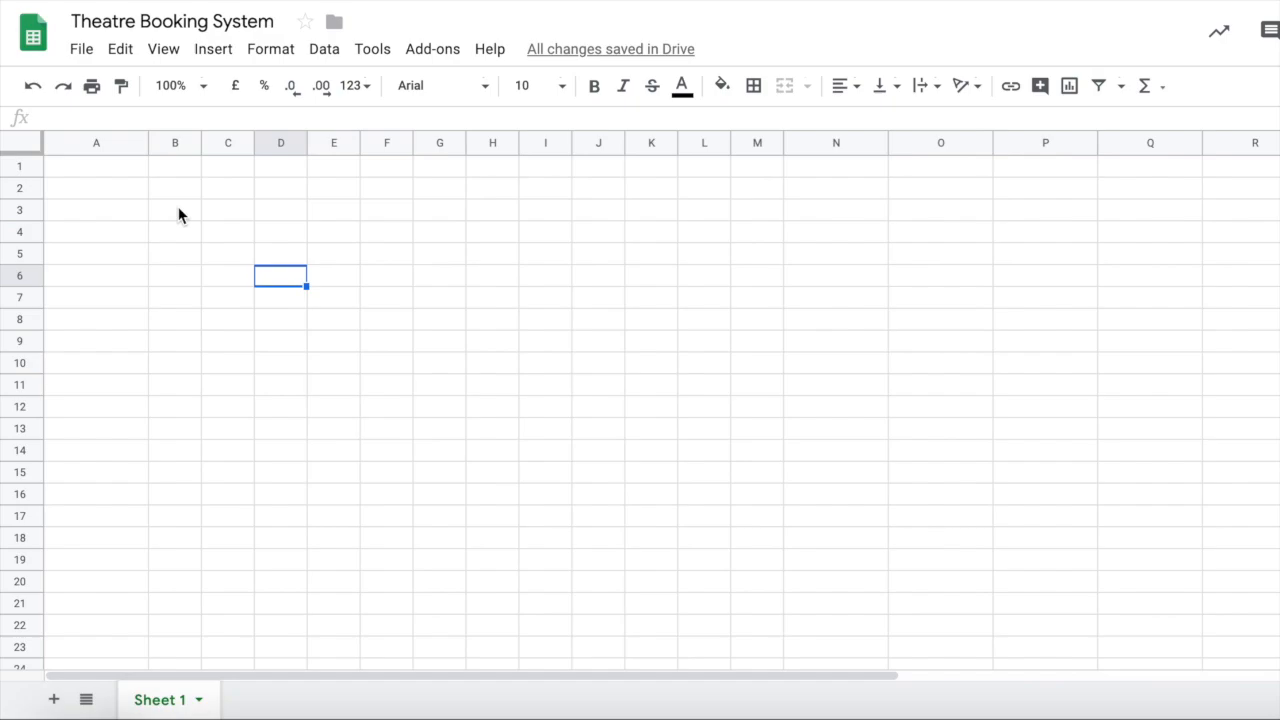
Step: Fill the seating area B3:M19 with light yellow
left_click_drag(178, 212, 746, 568)
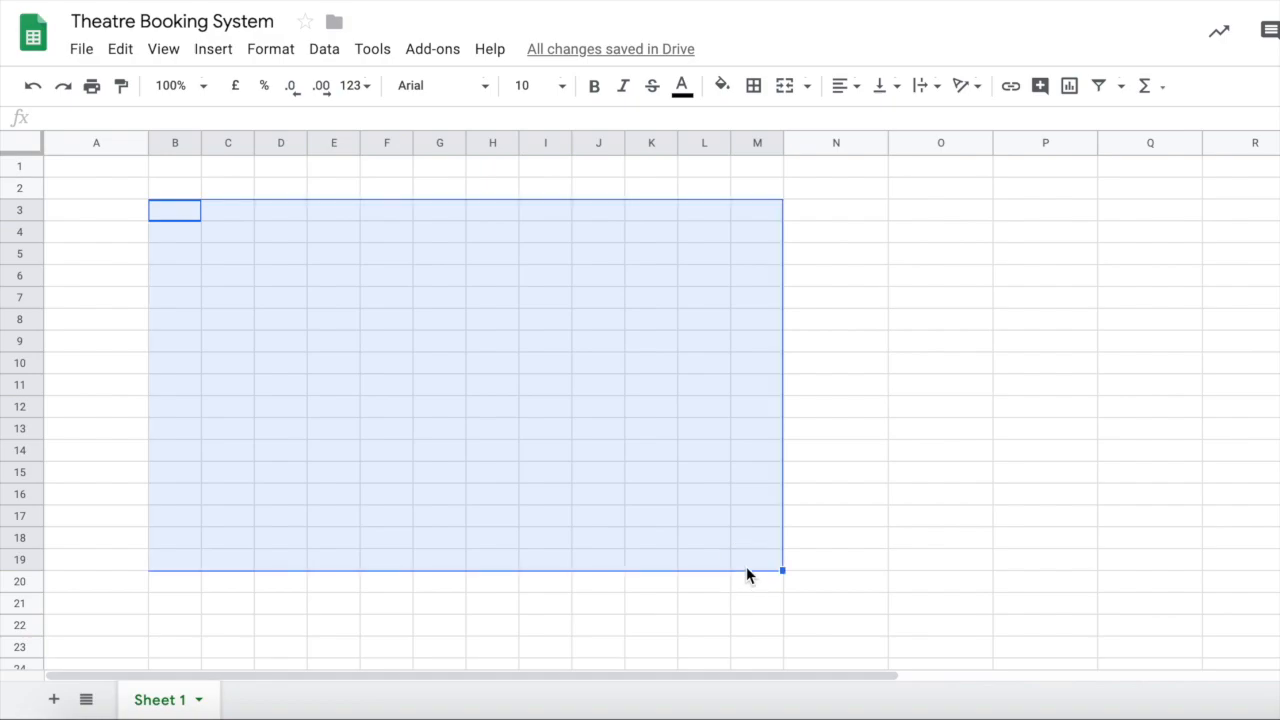
left_click(728, 93)
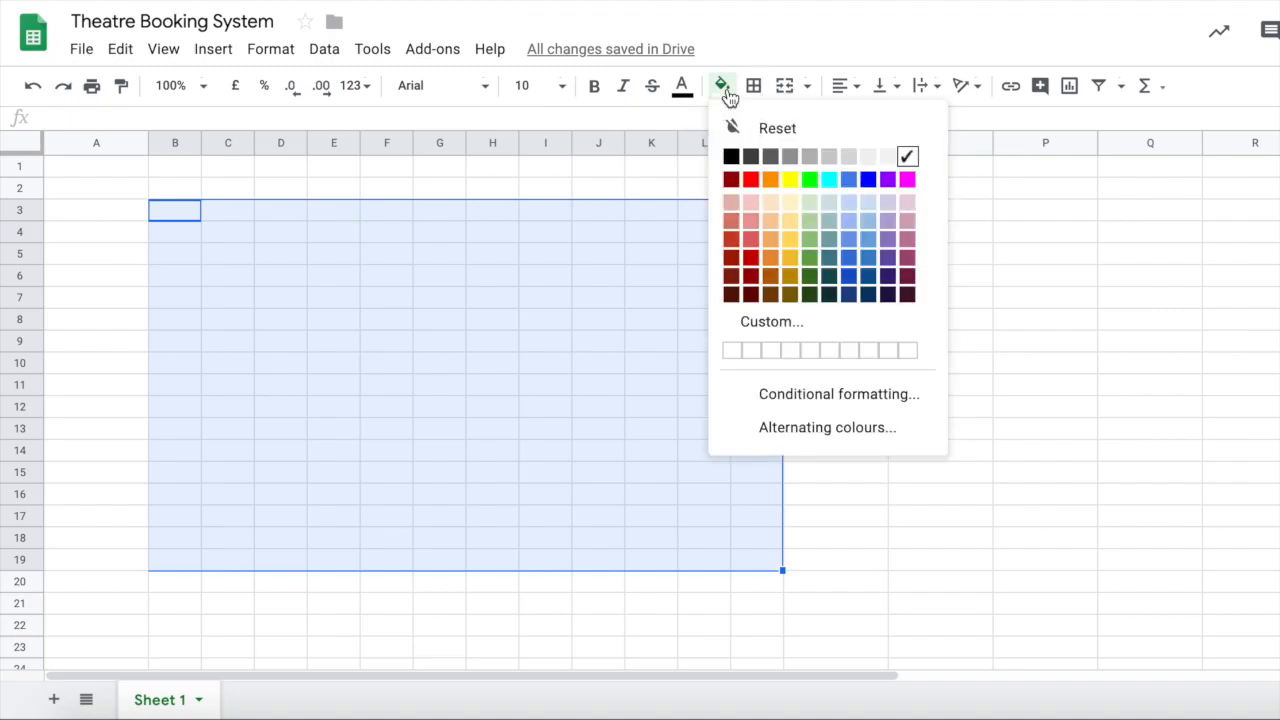
left_click(790, 228)
left_click(511, 325)
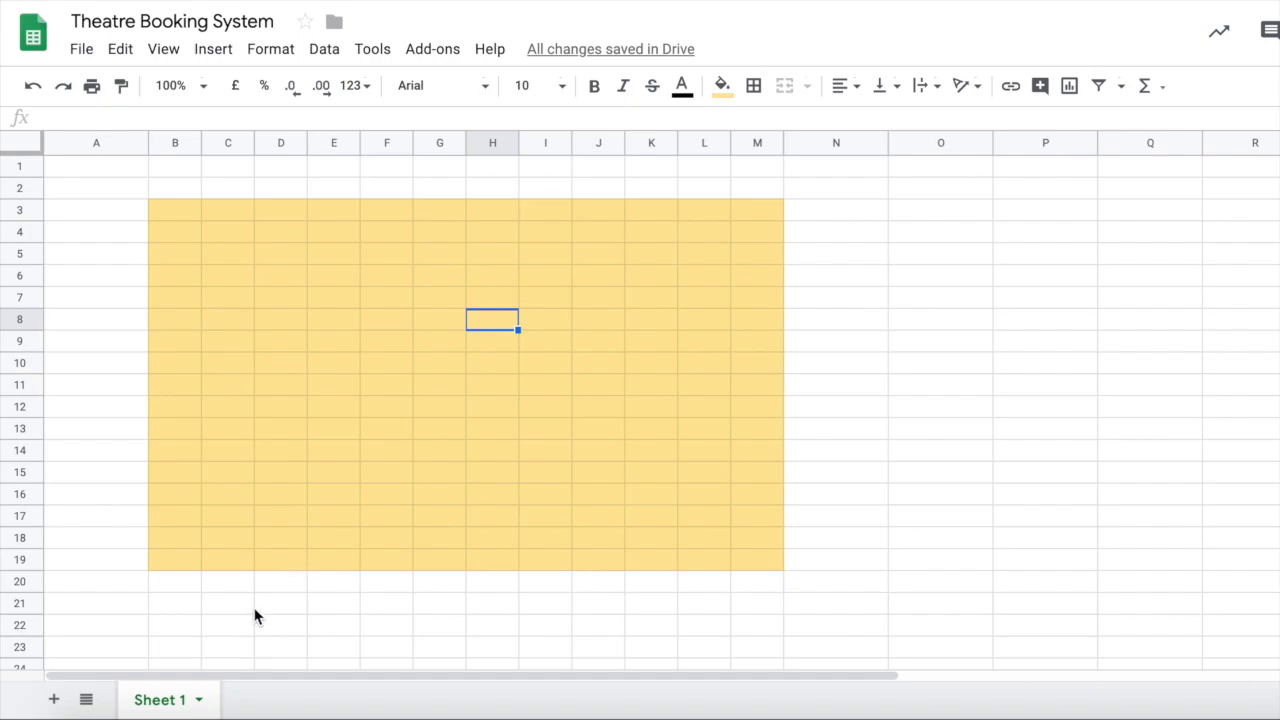
Step: Fill the stage block C21:L23 below the seating area with dark yellow-brown
left_click(221, 608)
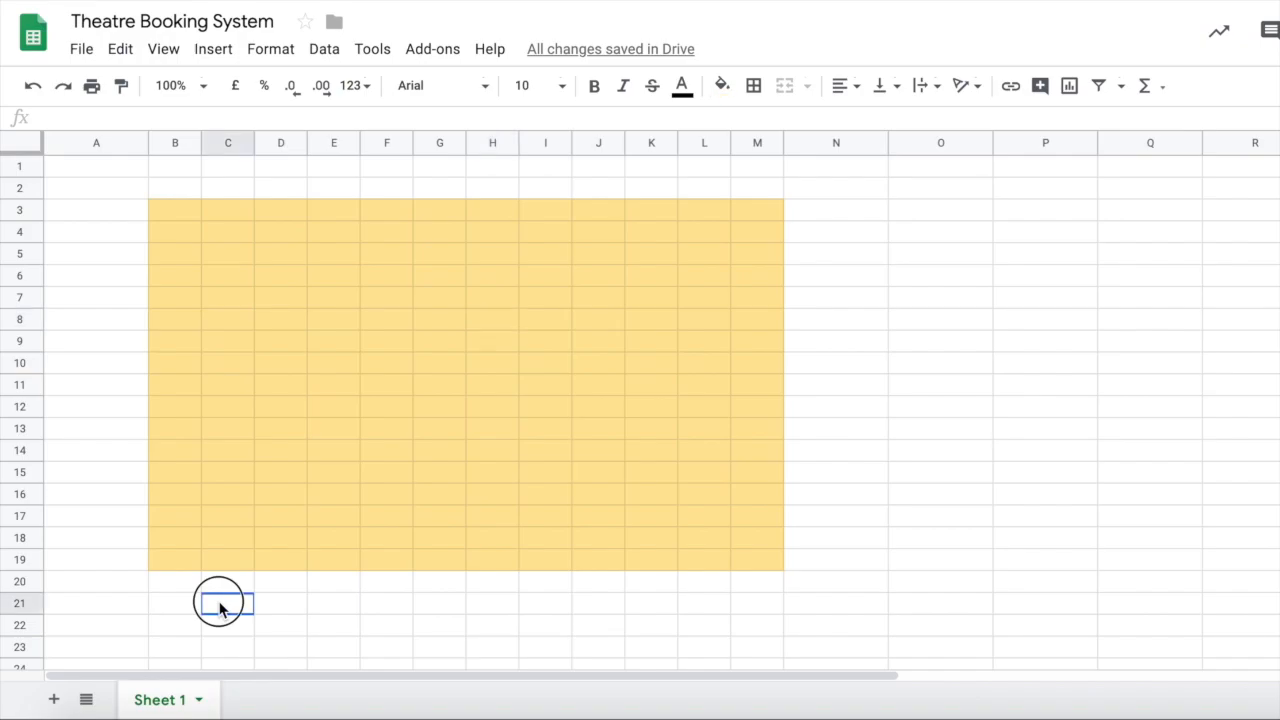
left_click_drag(221, 608, 693, 652)
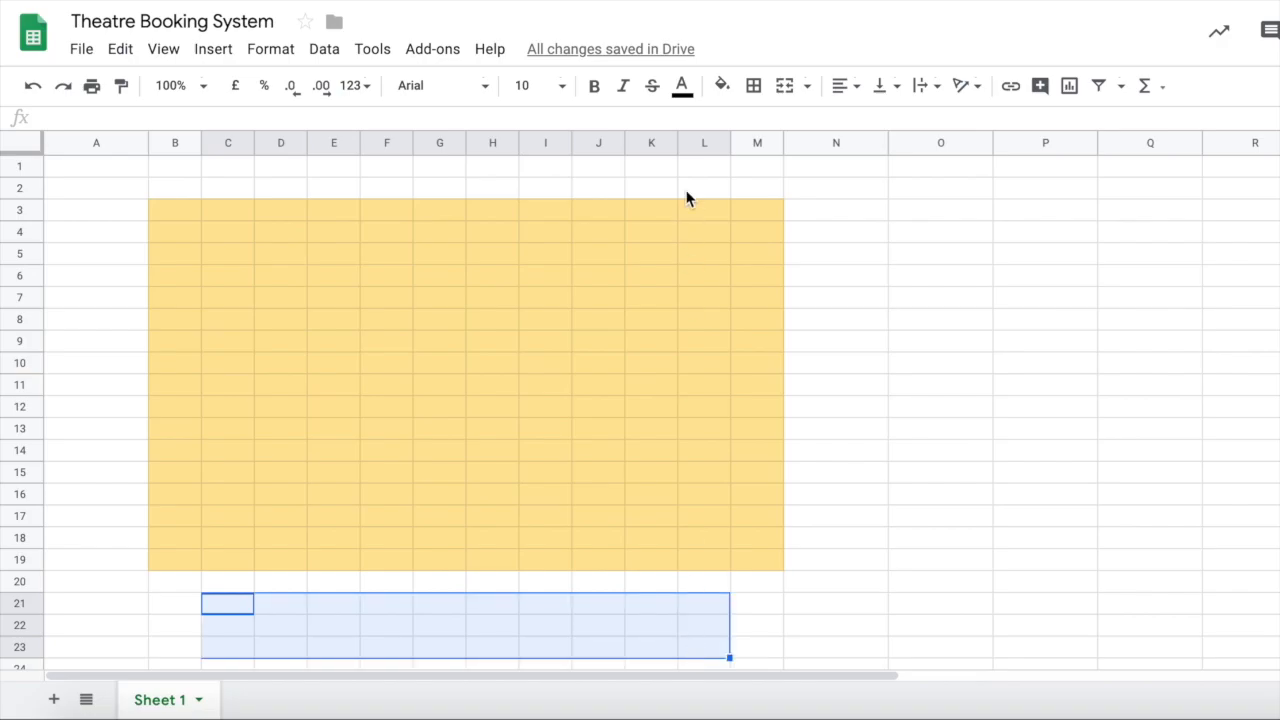
left_click(721, 86)
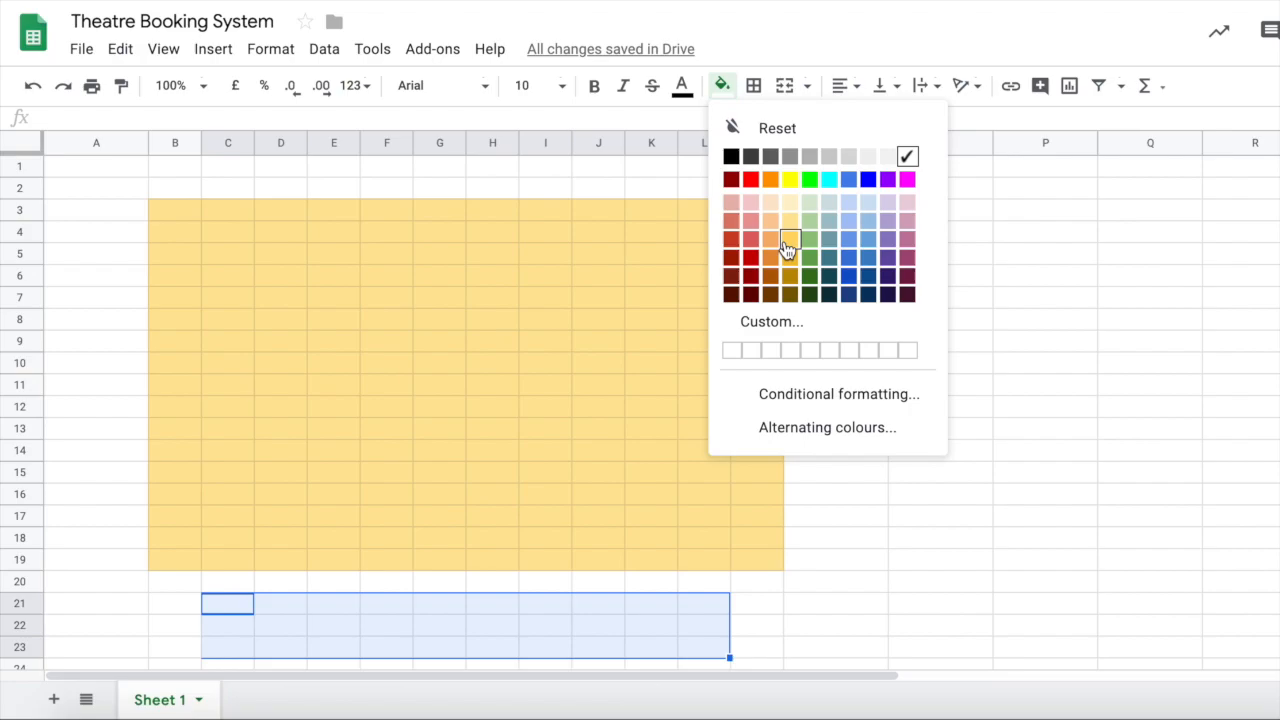
left_click(792, 298)
left_click(672, 392)
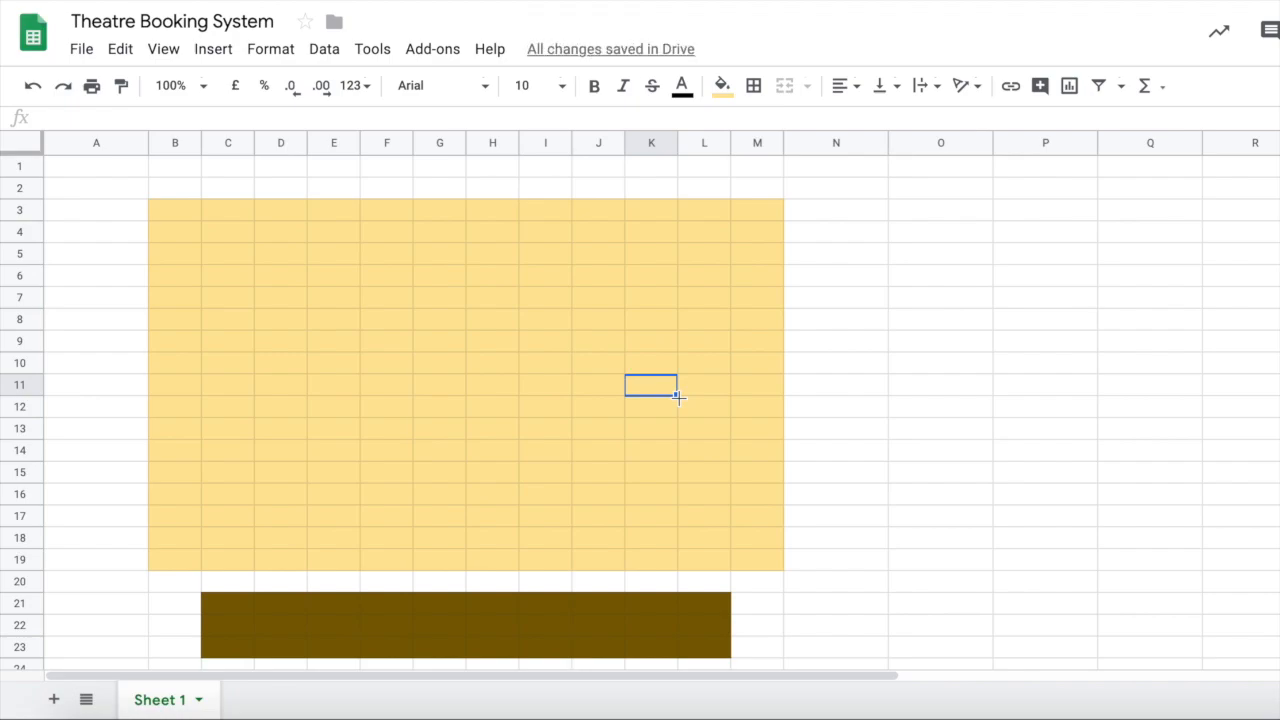
Step: Enter "adult" in cell C3 of the seating area and undo the entry
left_click(220, 215)
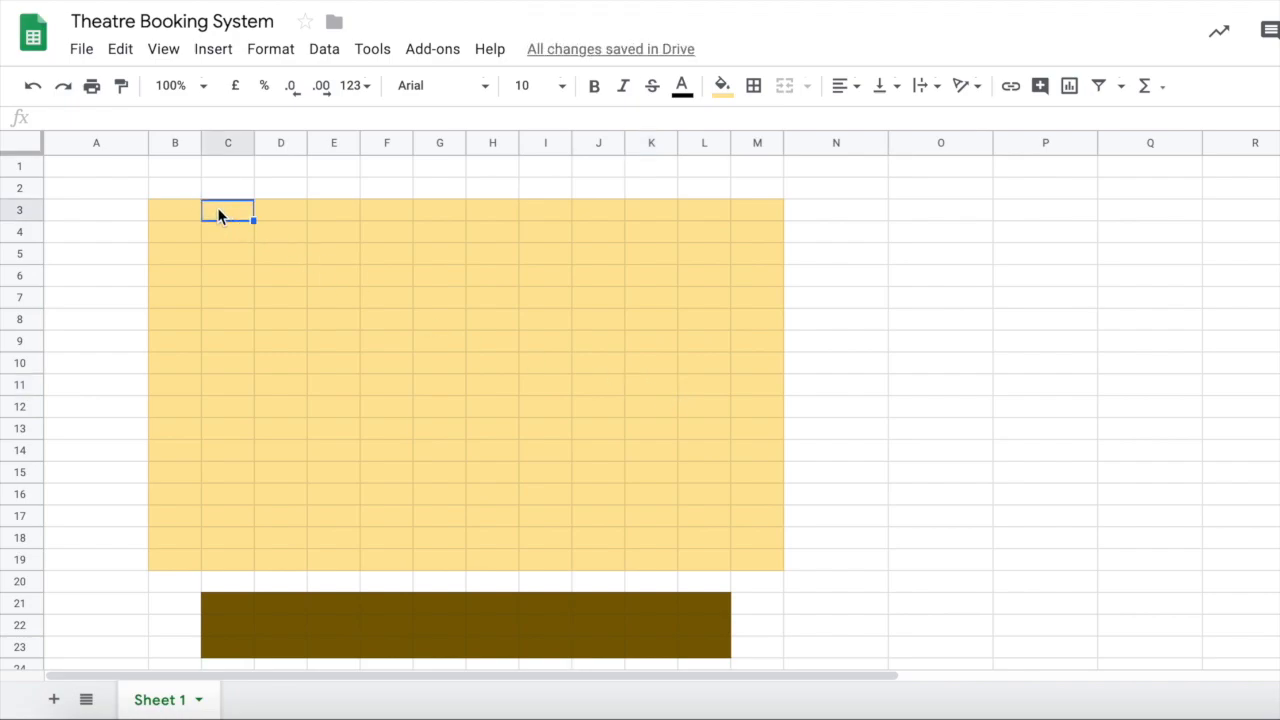
type("adult")
left_click(306, 217)
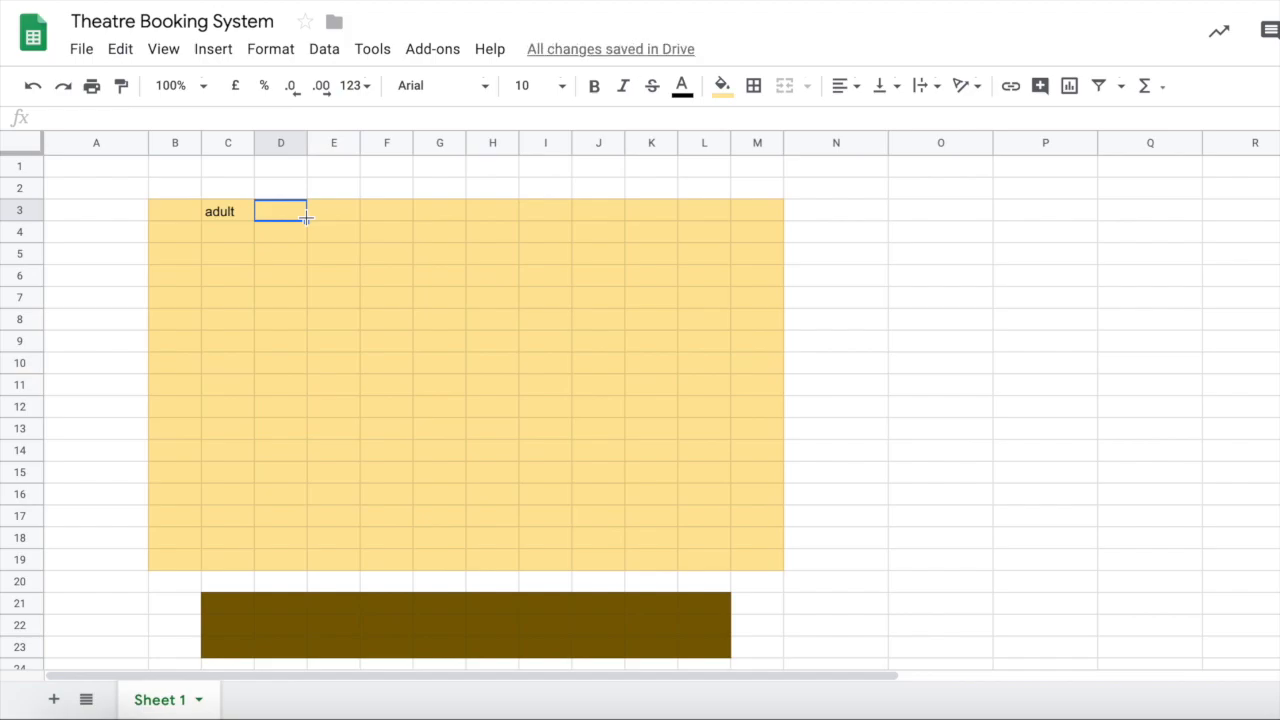
key("ctrl+z")
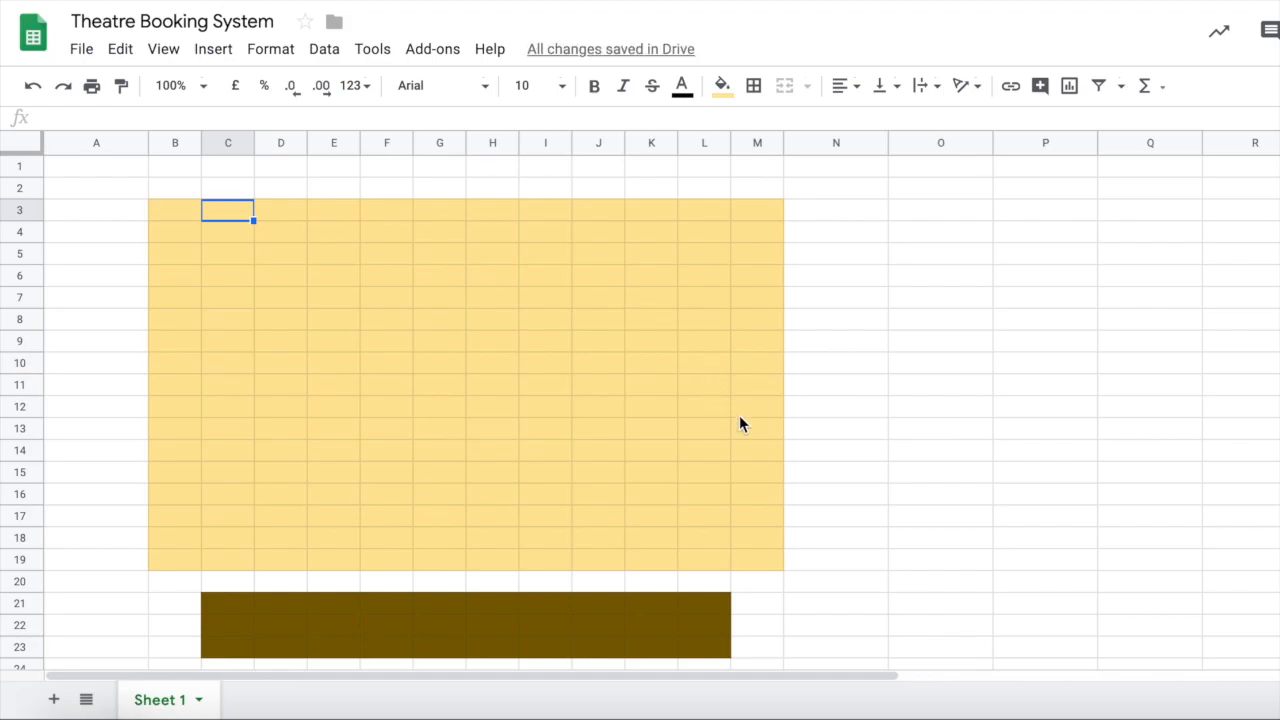
Step: List the ticket types Adult, Child and Concession in cells N21 to N23
left_click(820, 604)
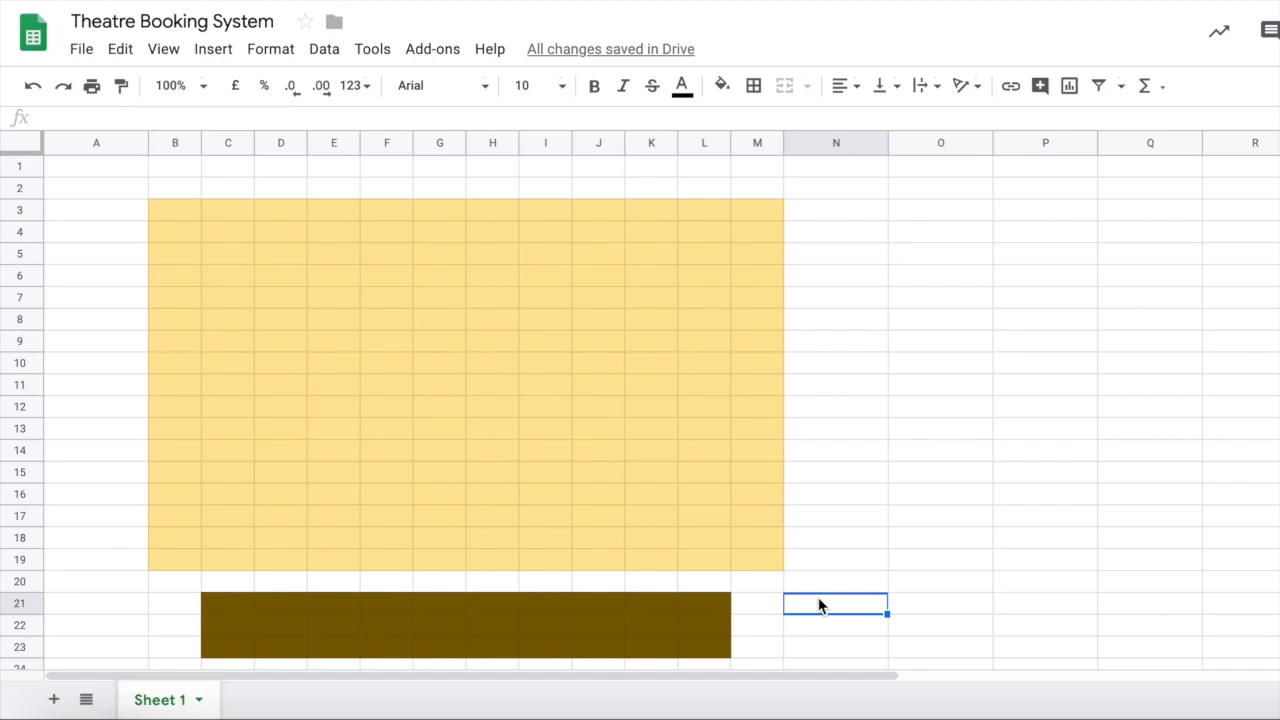
type("Adult")
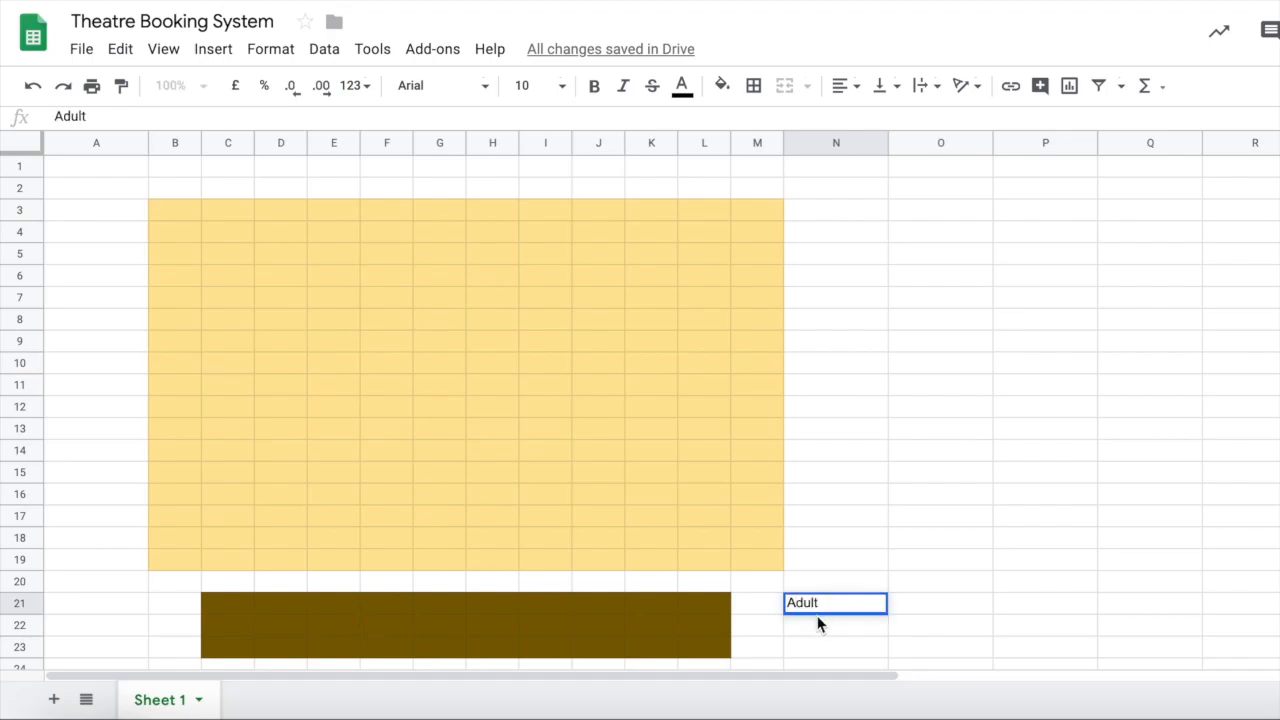
key("Return")
type("Child")
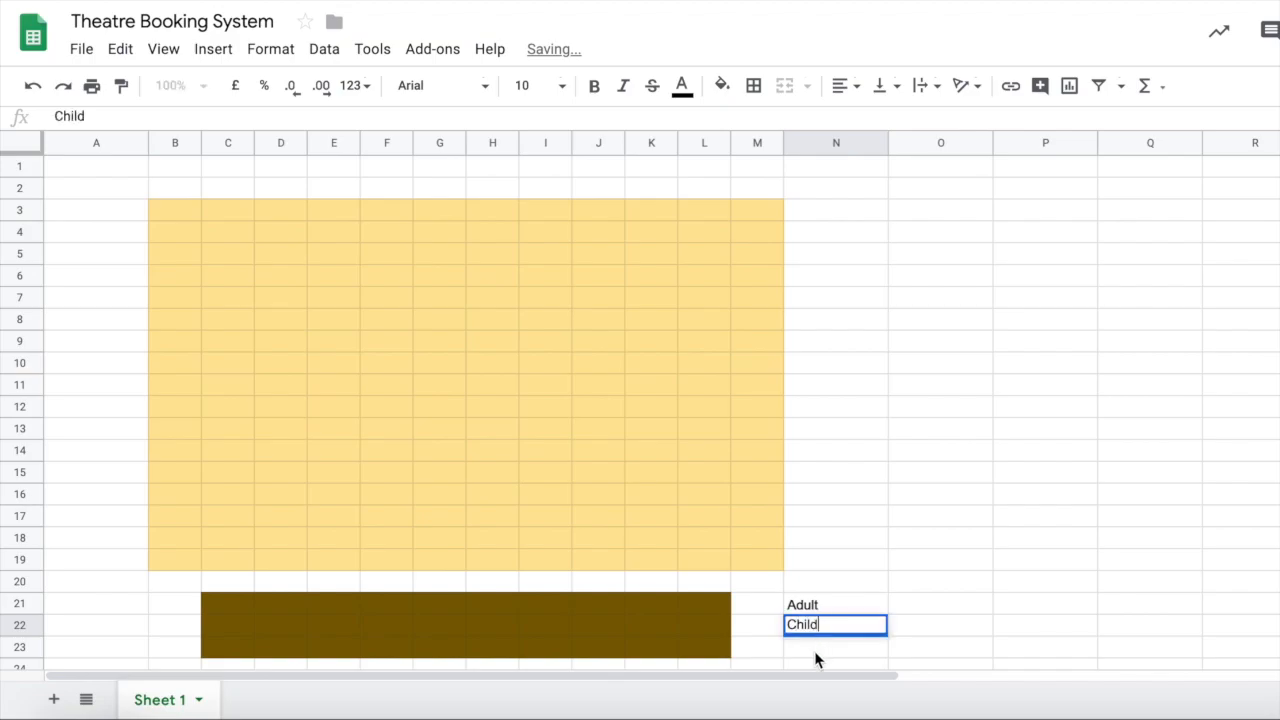
key("Return")
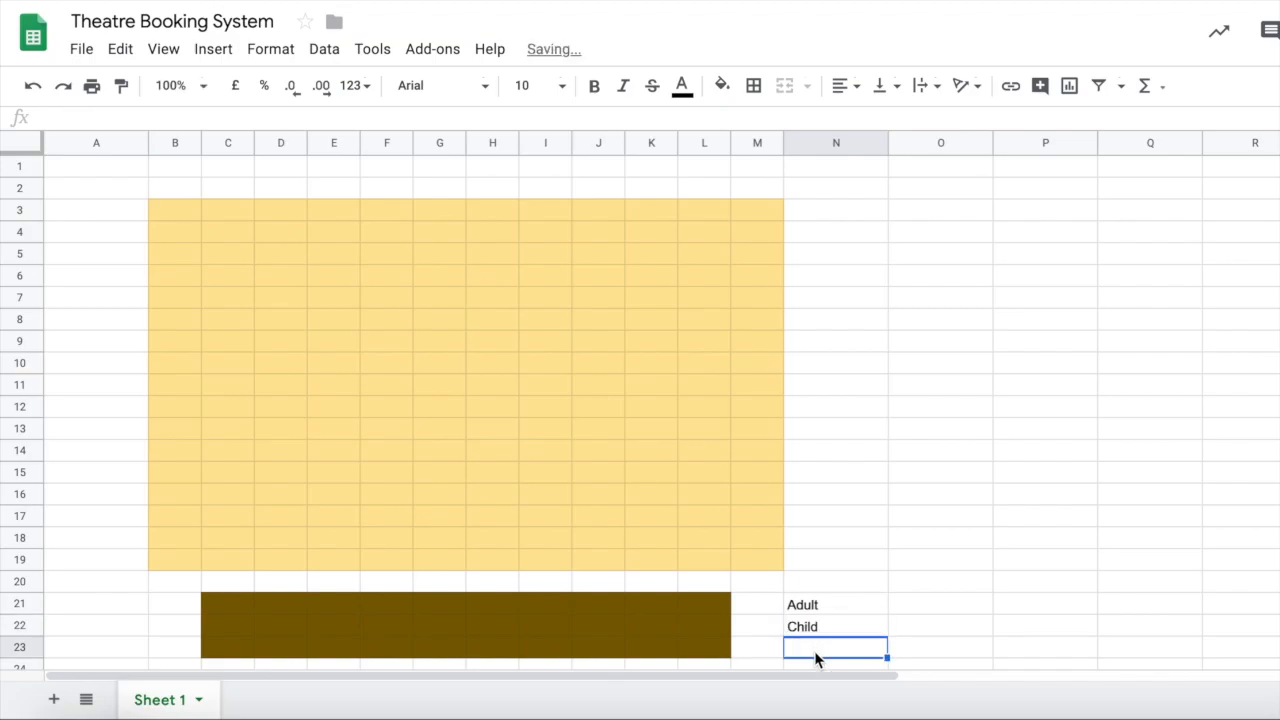
type("Concession")
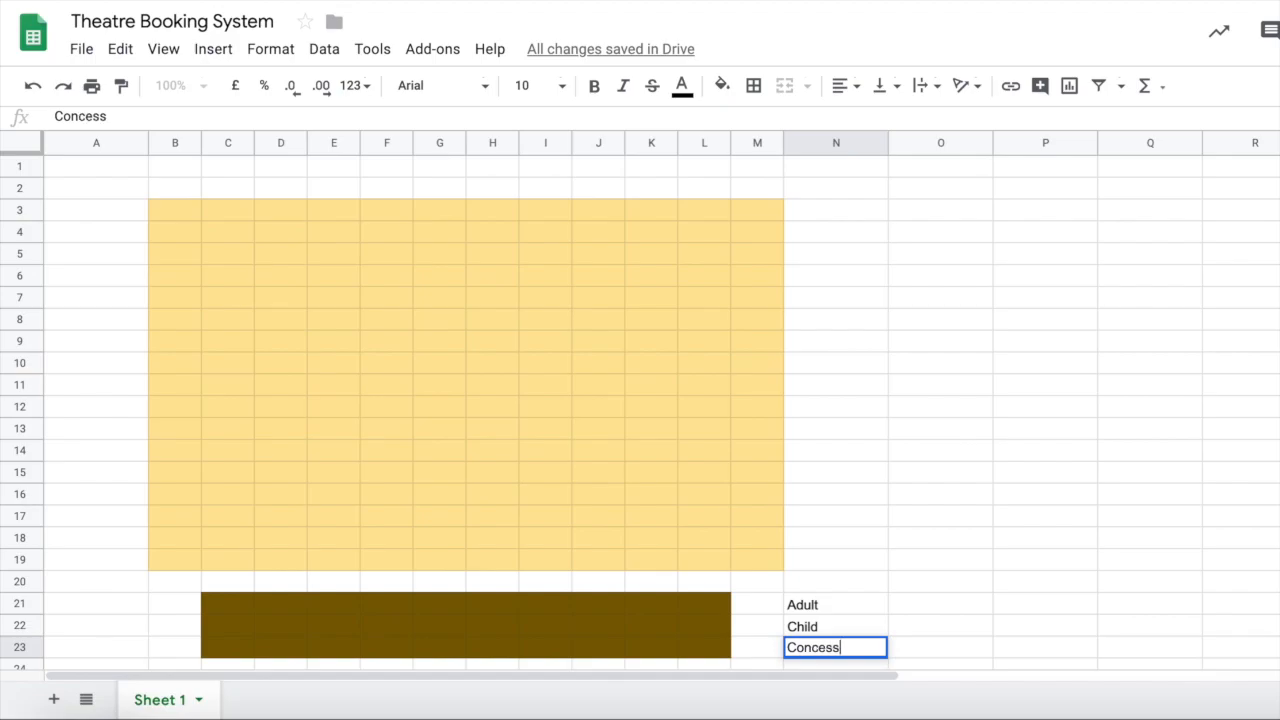
left_click(931, 603)
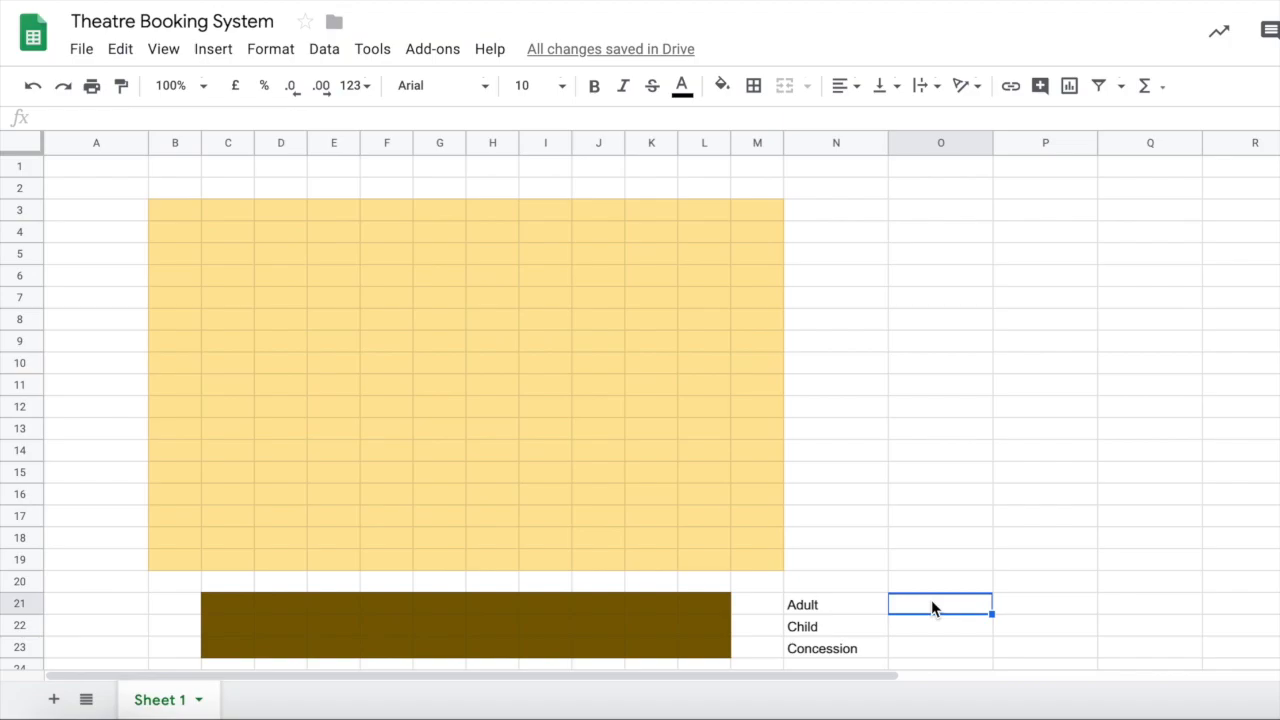
Step: Add a data validation rule to the seating area B3:M19 with the criteria Drop-down (from a range)
mouse_move(175, 209)
left_mouse_down()
mouse_move(700, 509)
mouse_move(748, 559)
left_mouse_up()
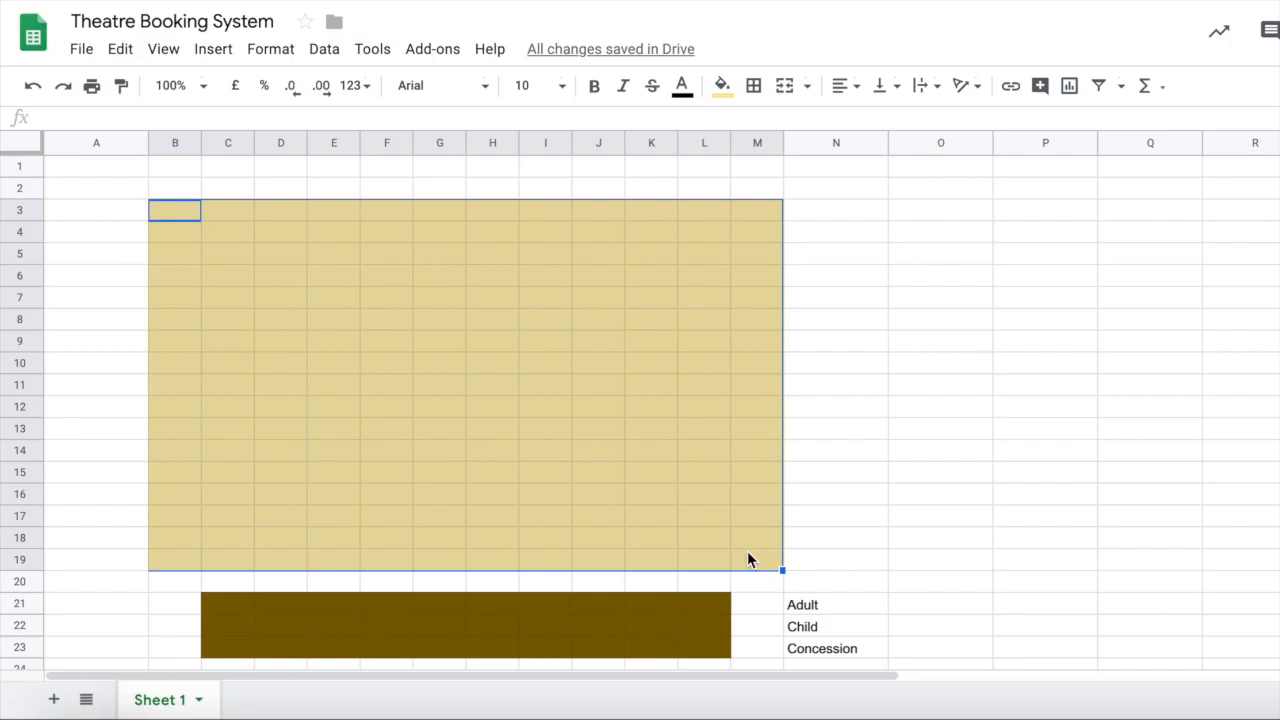
left_click(747, 551)
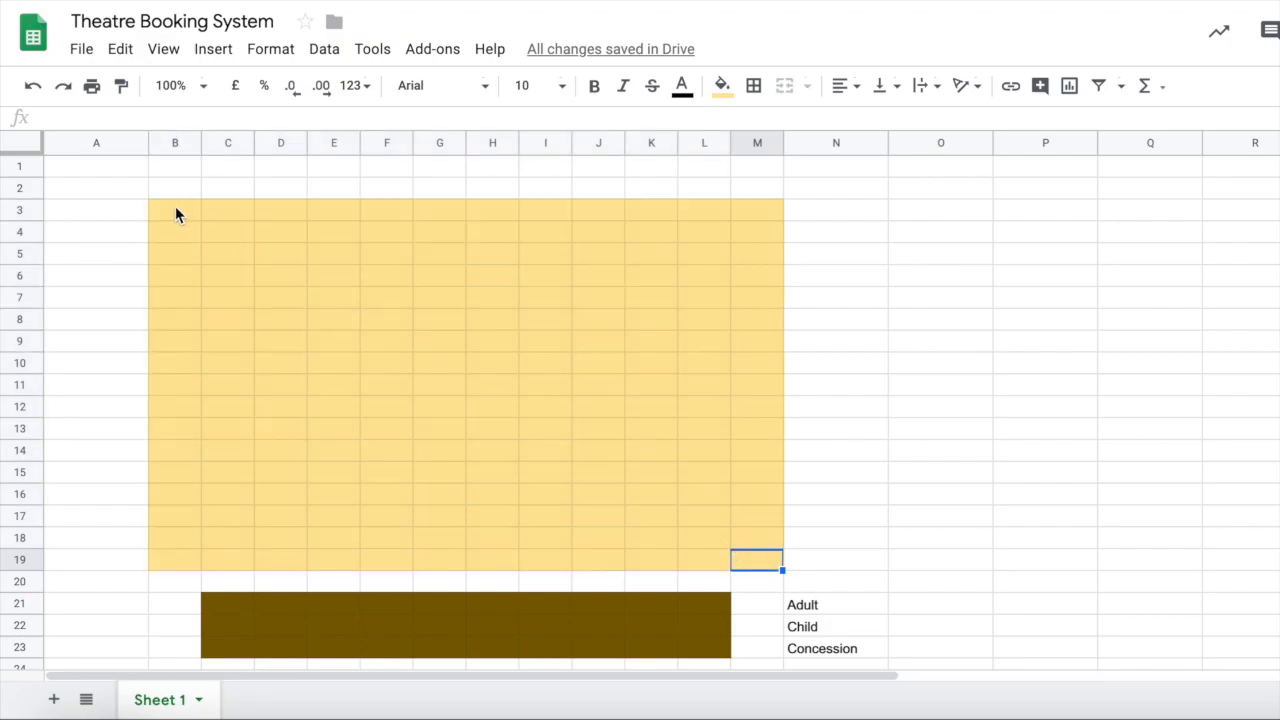
mouse_move(175, 209)
left_mouse_down()
mouse_move(714, 520)
mouse_move(752, 565)
left_mouse_up()
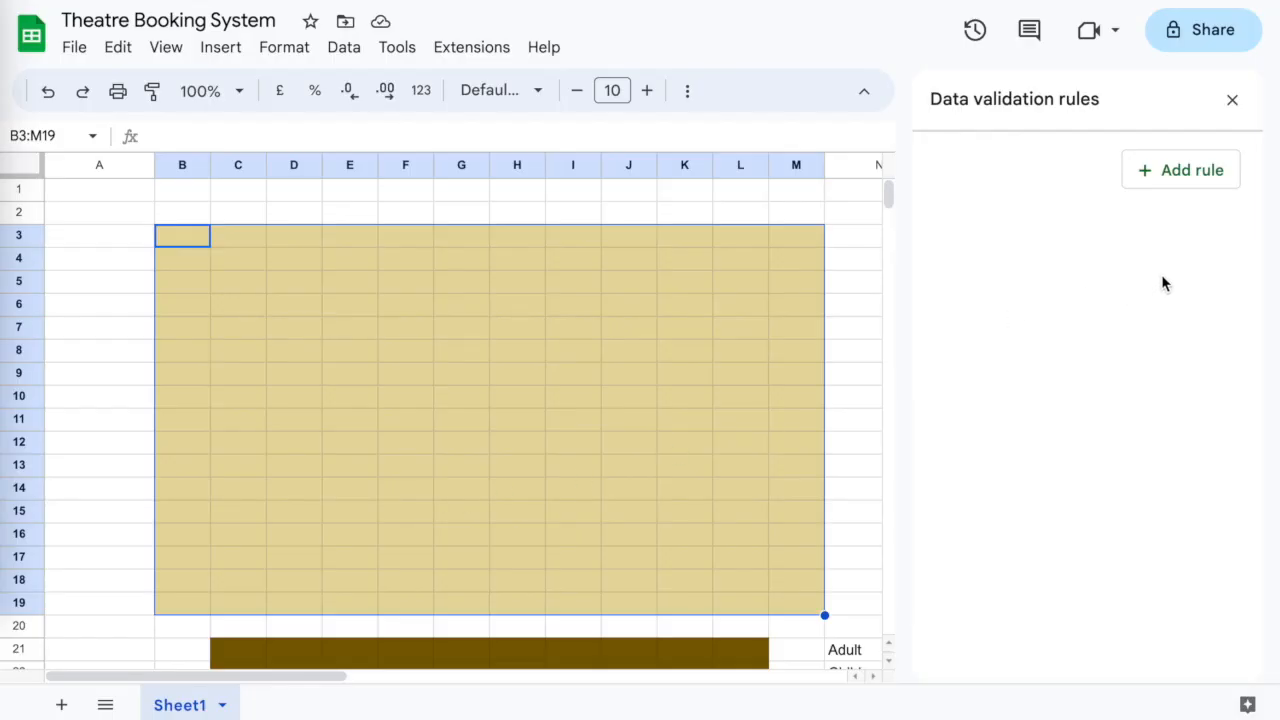
left_click(1170, 187)
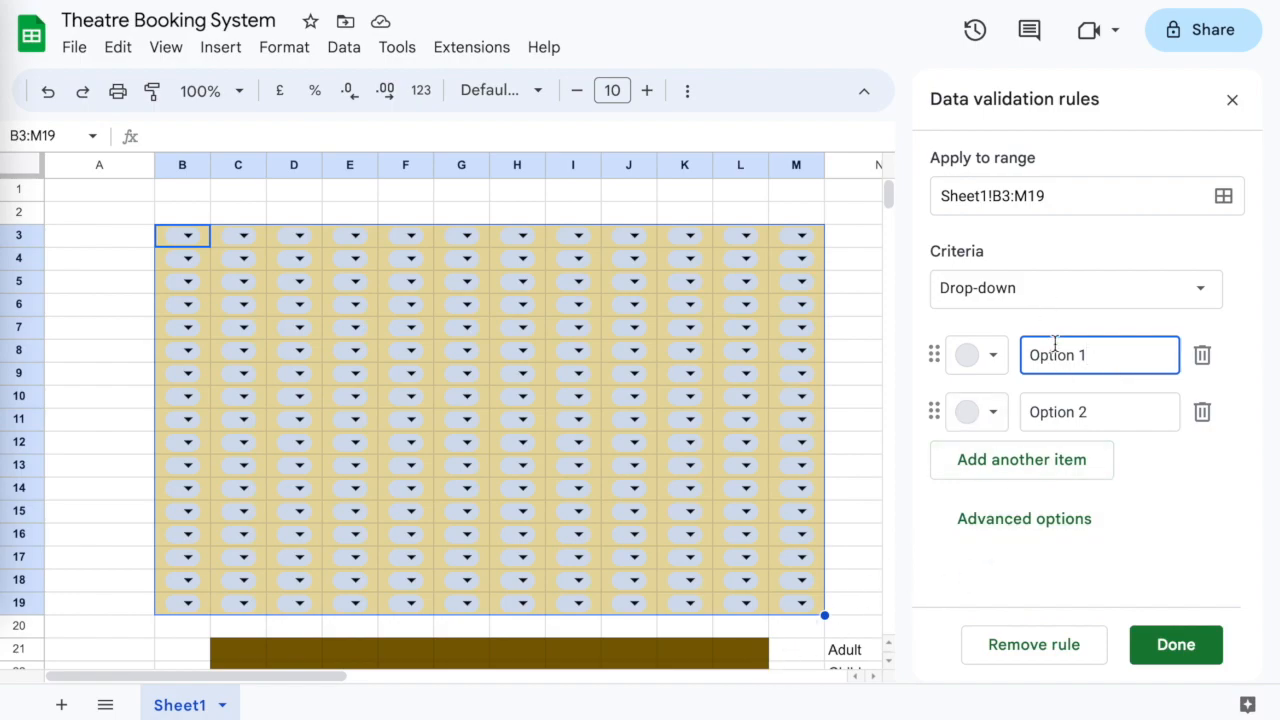
left_click(1015, 296)
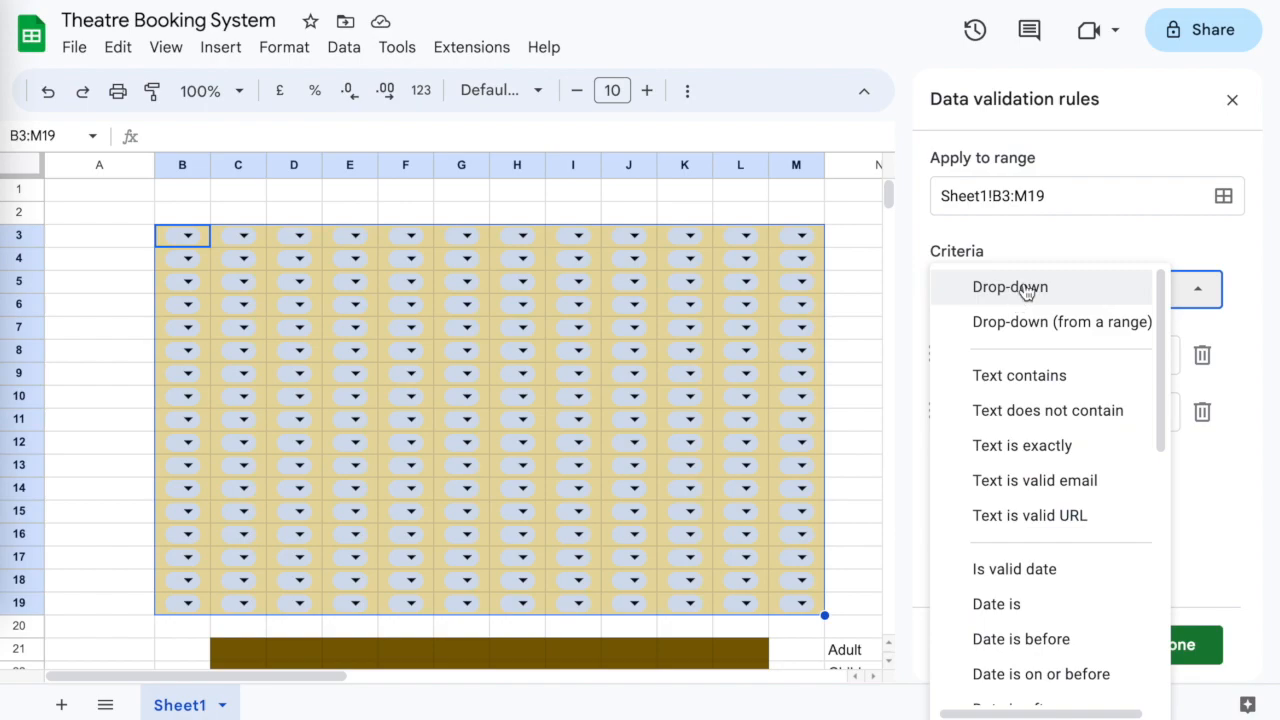
left_click(1060, 330)
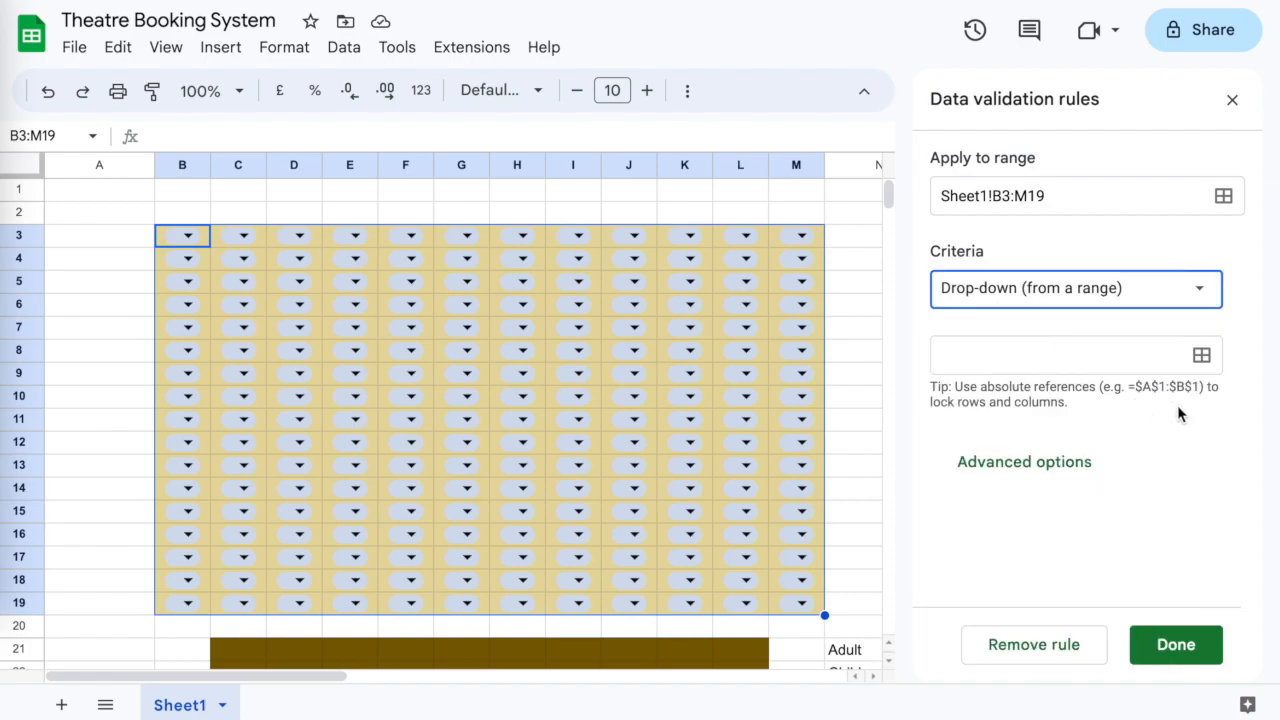
Step: Set the seating drop-down rule's source range to the ticket types in Sheet1!N21:N23
scroll(808, 511, "down", 1)
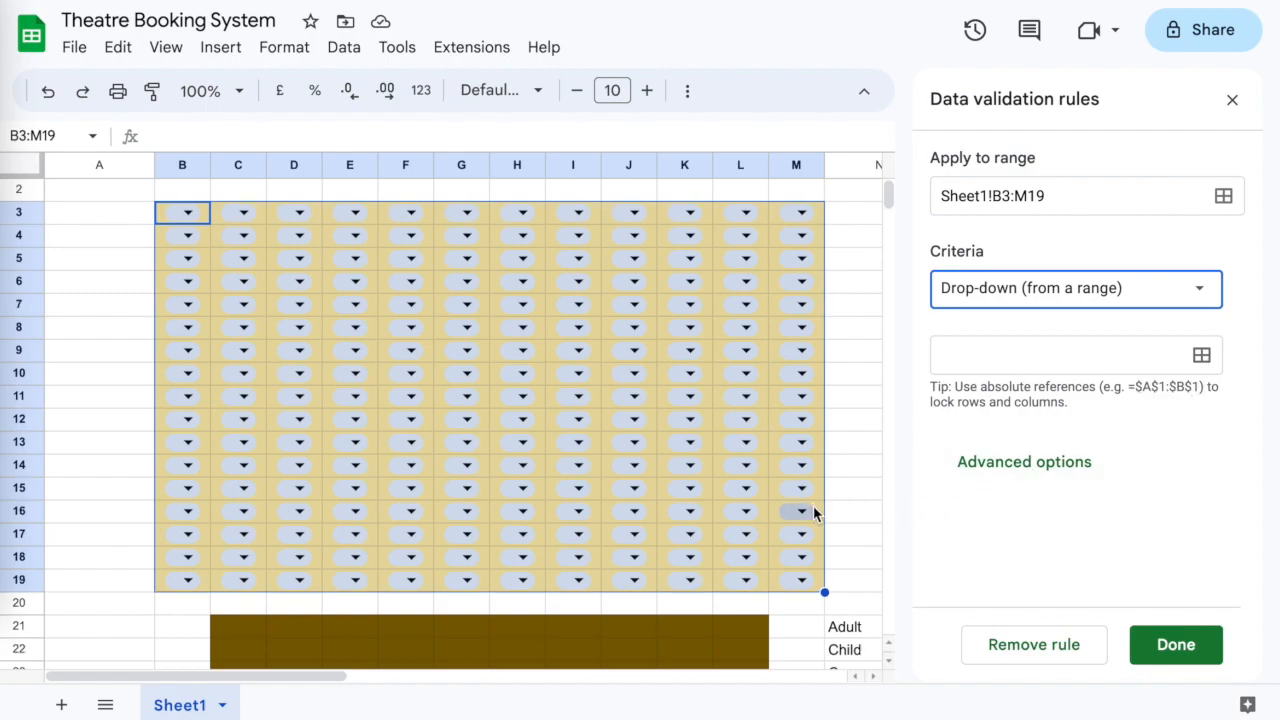
scroll(757, 534, "down", 1)
left_click_drag(343, 677, 460, 689)
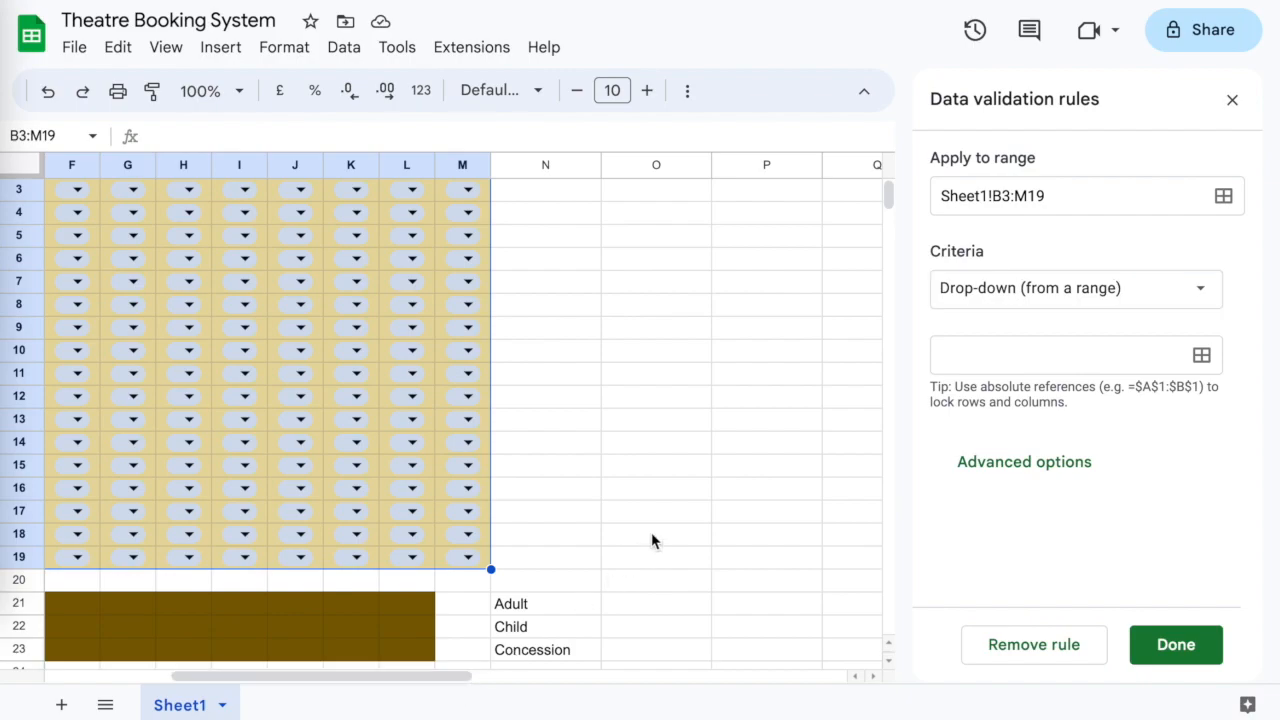
scroll(651, 536, "down", 1)
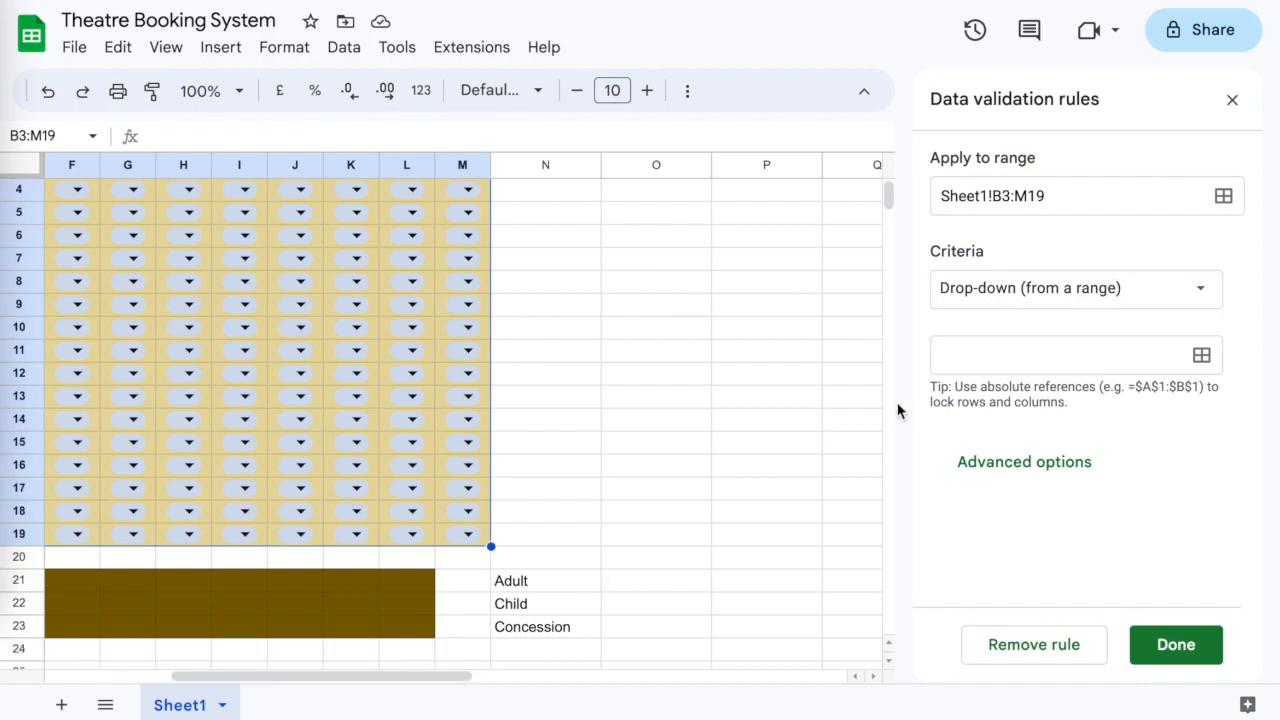
left_click(1201, 358)
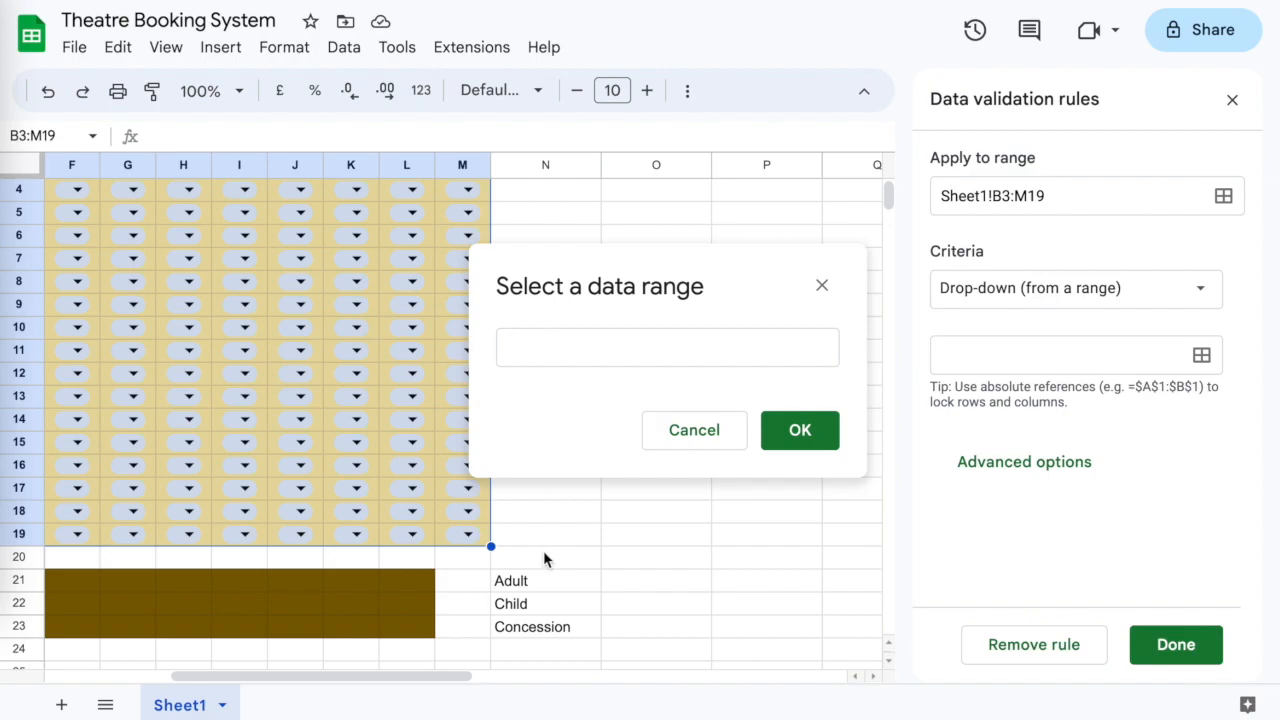
left_click_drag(553, 589, 553, 630)
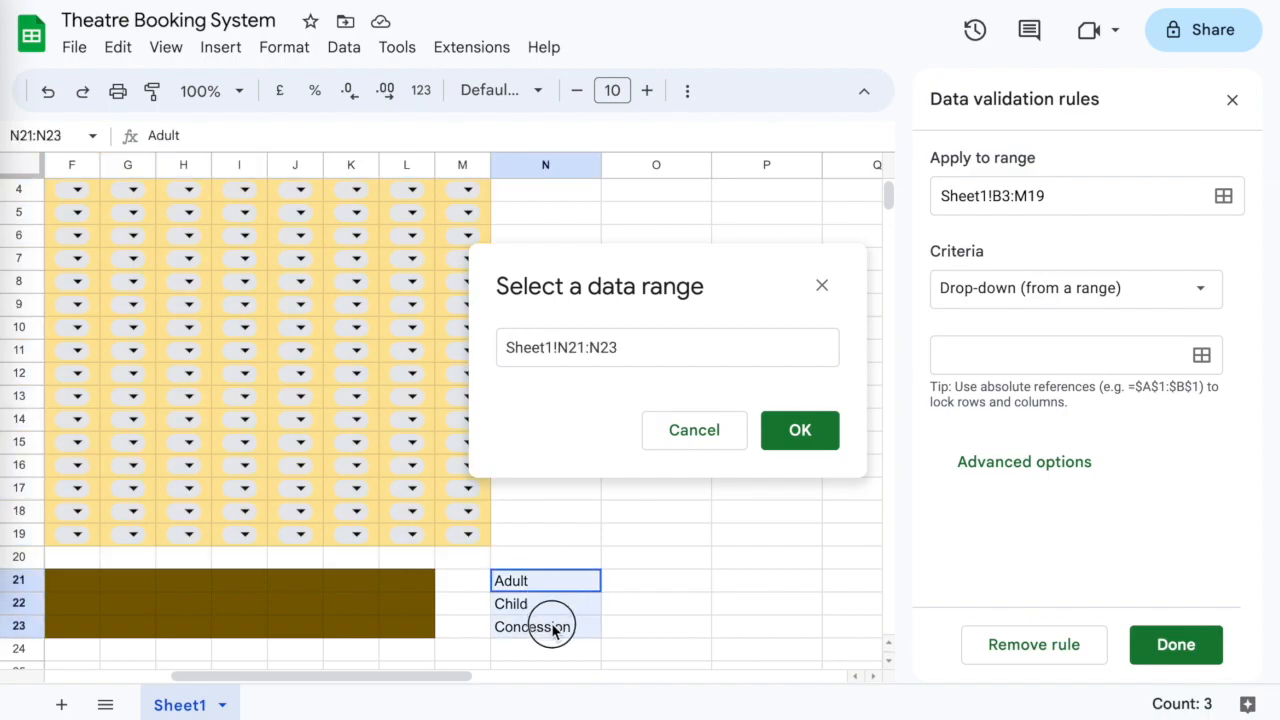
left_click_drag(543, 571, 543, 617)
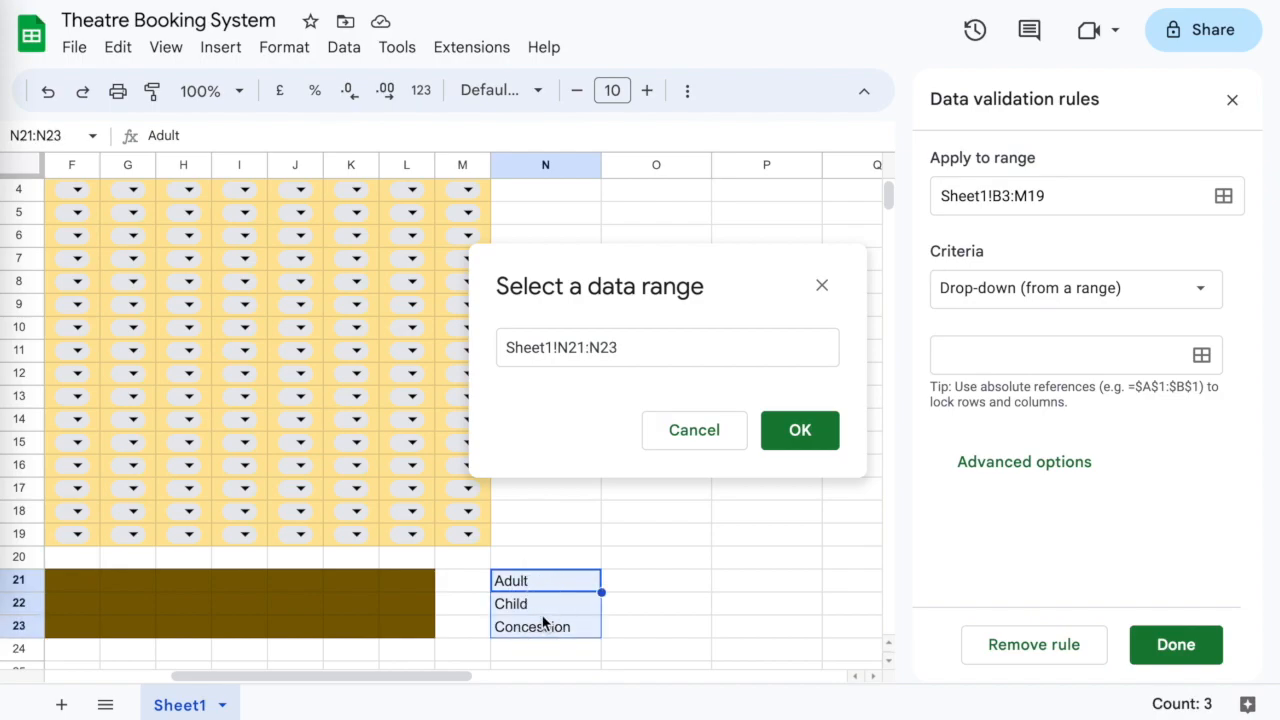
left_click(815, 440)
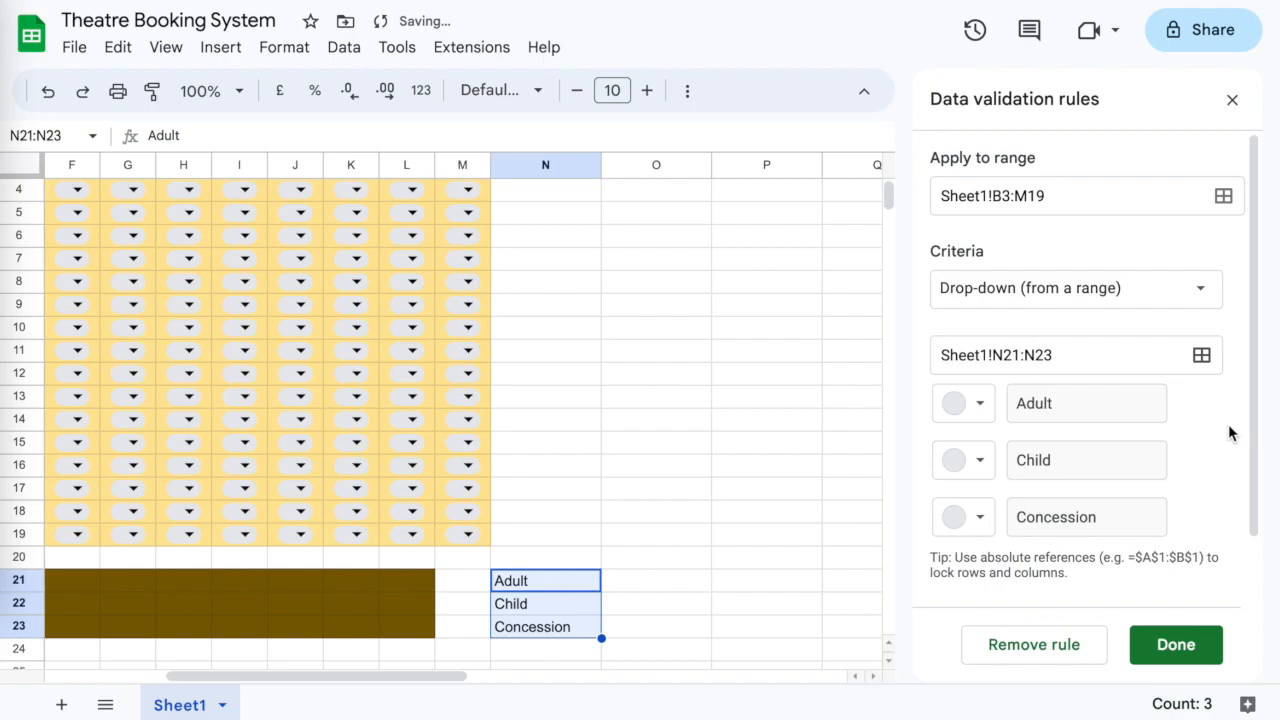
Step: Colour the drop-down options dark red for Adult, dark green for Child and dark blue for Concession, and save the validation rule
scroll(1230, 432, "down", 1)
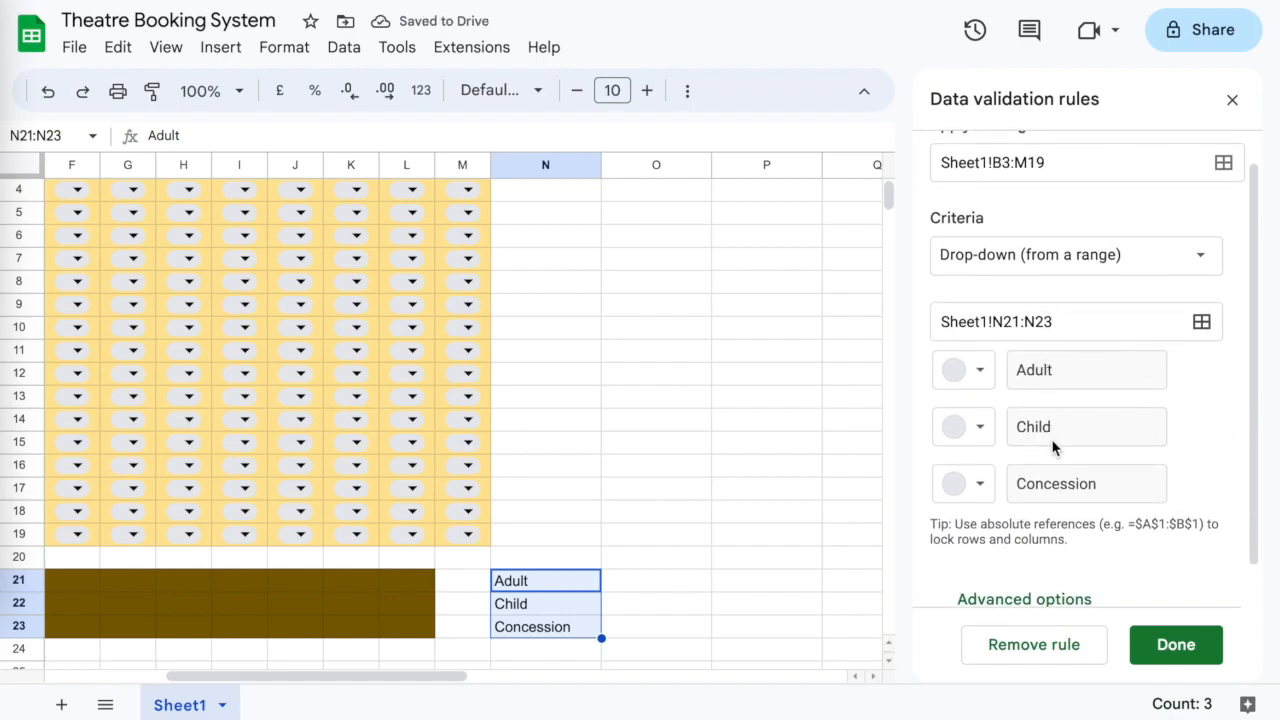
scroll(1148, 500, "down", 1)
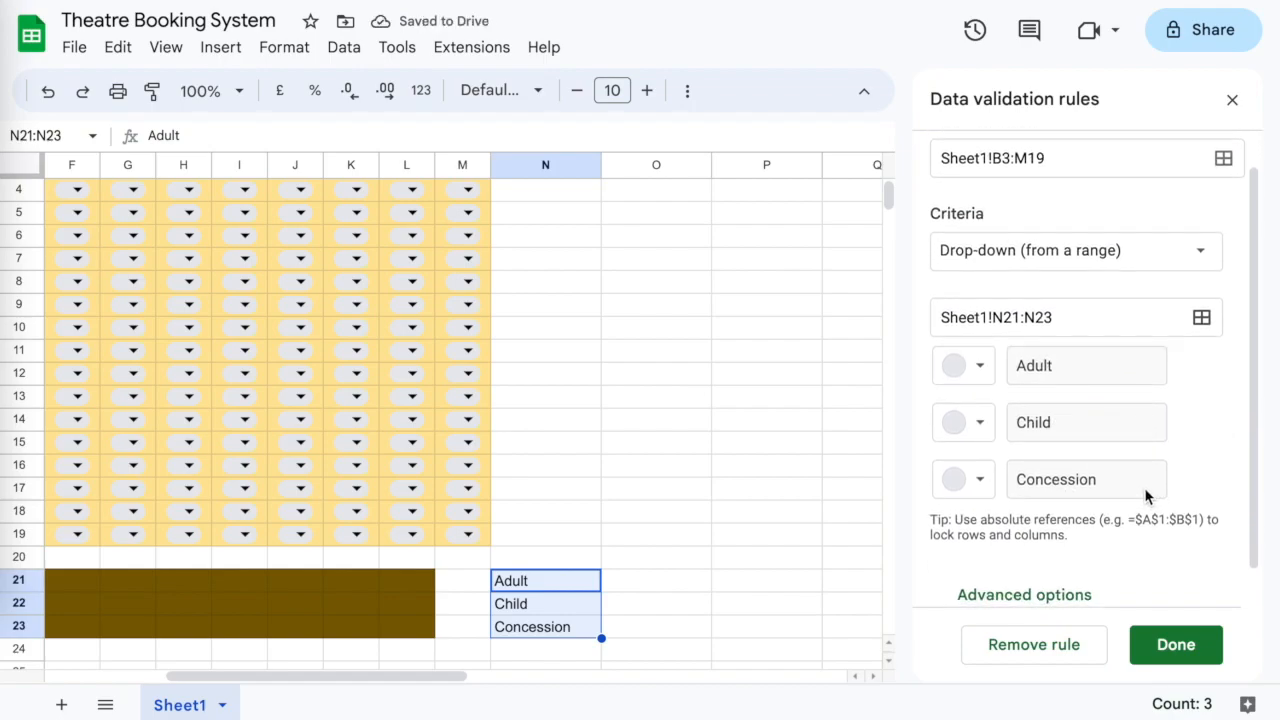
left_click_drag(414, 680, 305, 678)
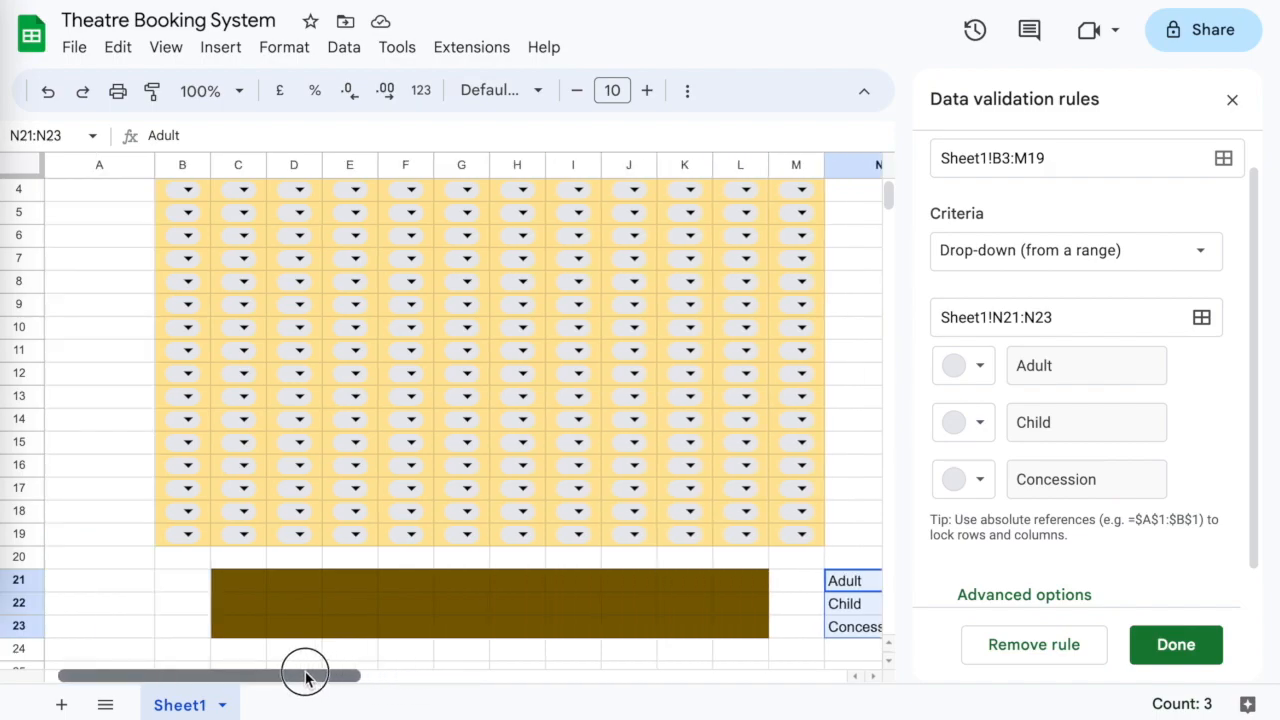
scroll(463, 492, "up", 1)
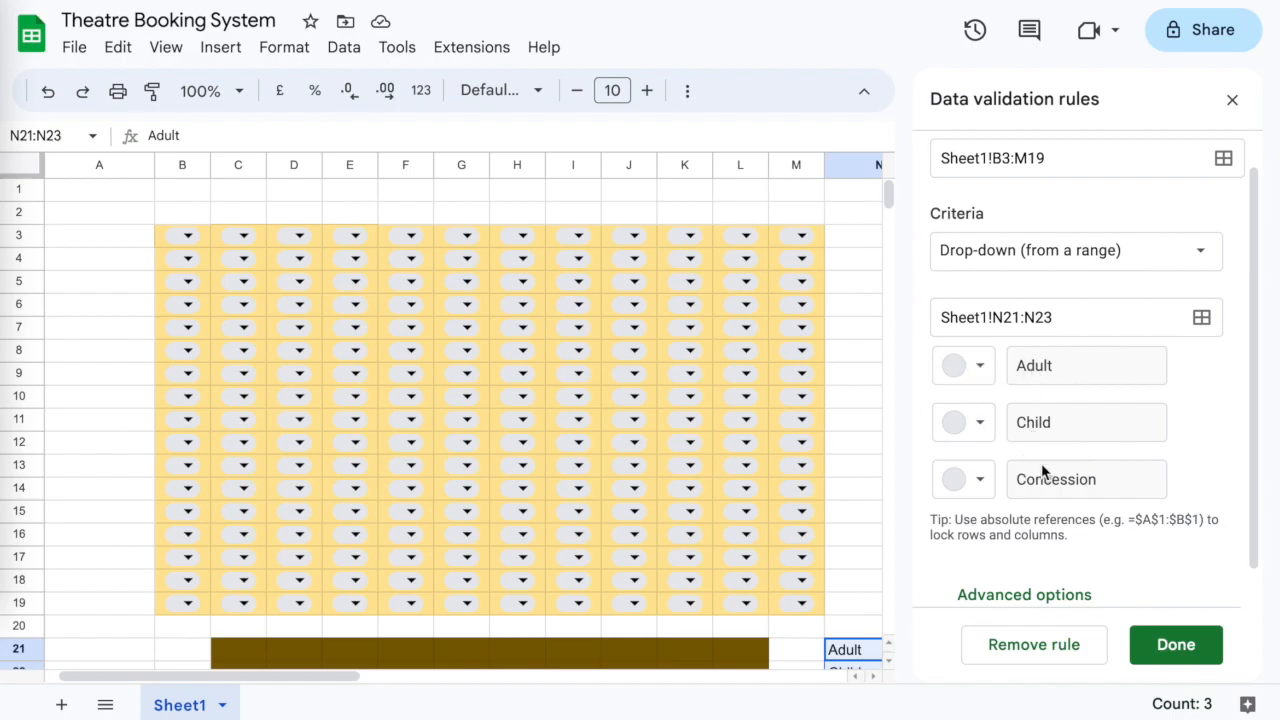
left_click(985, 370)
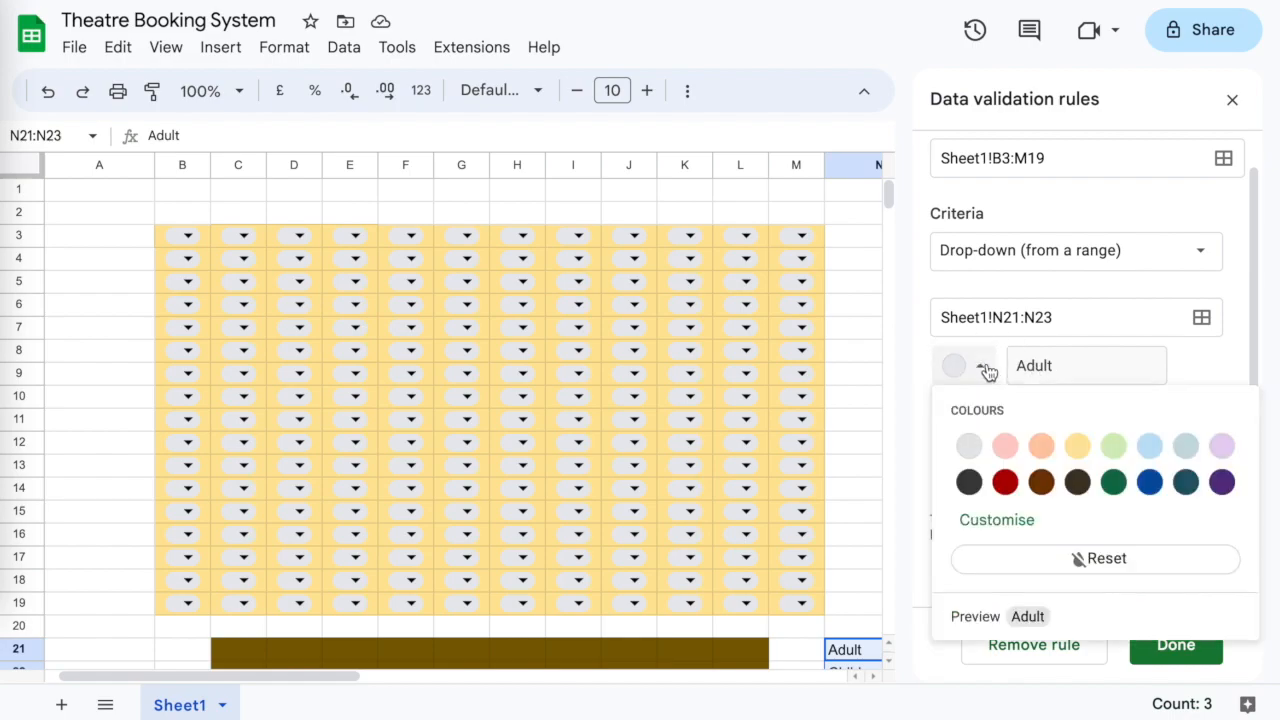
left_click(1005, 482)
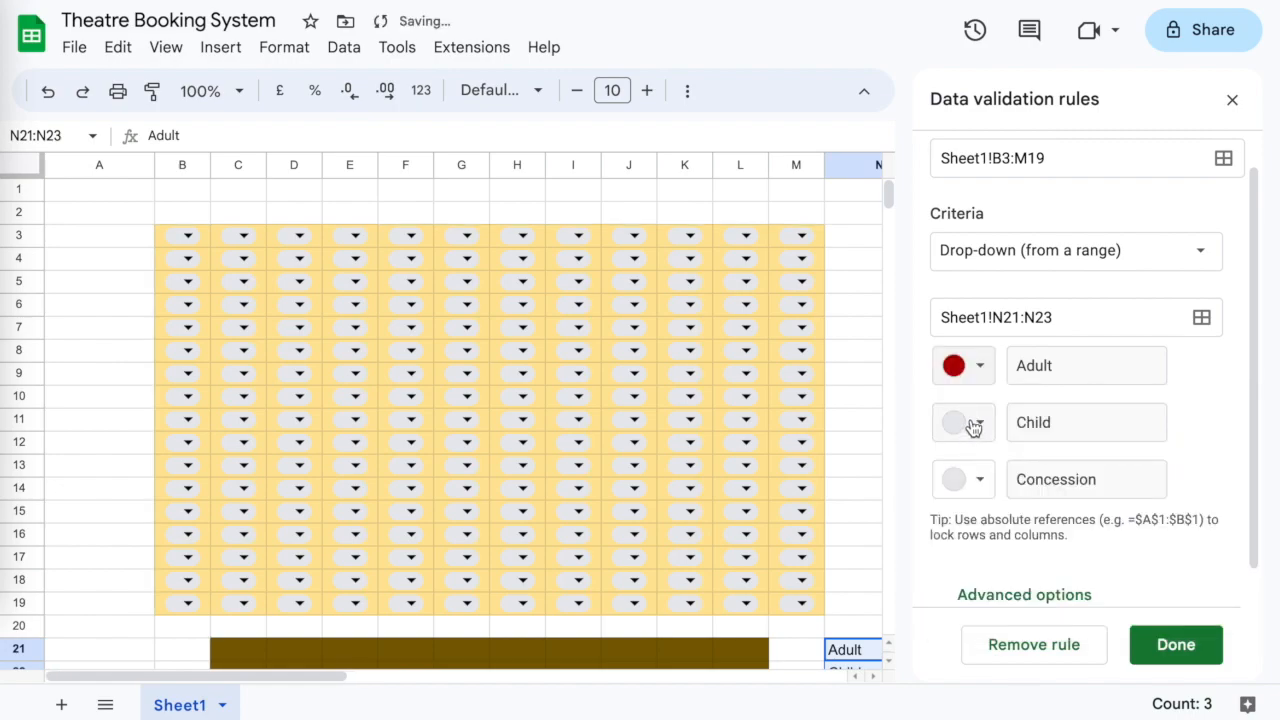
left_click(970, 424)
left_click(1113, 539)
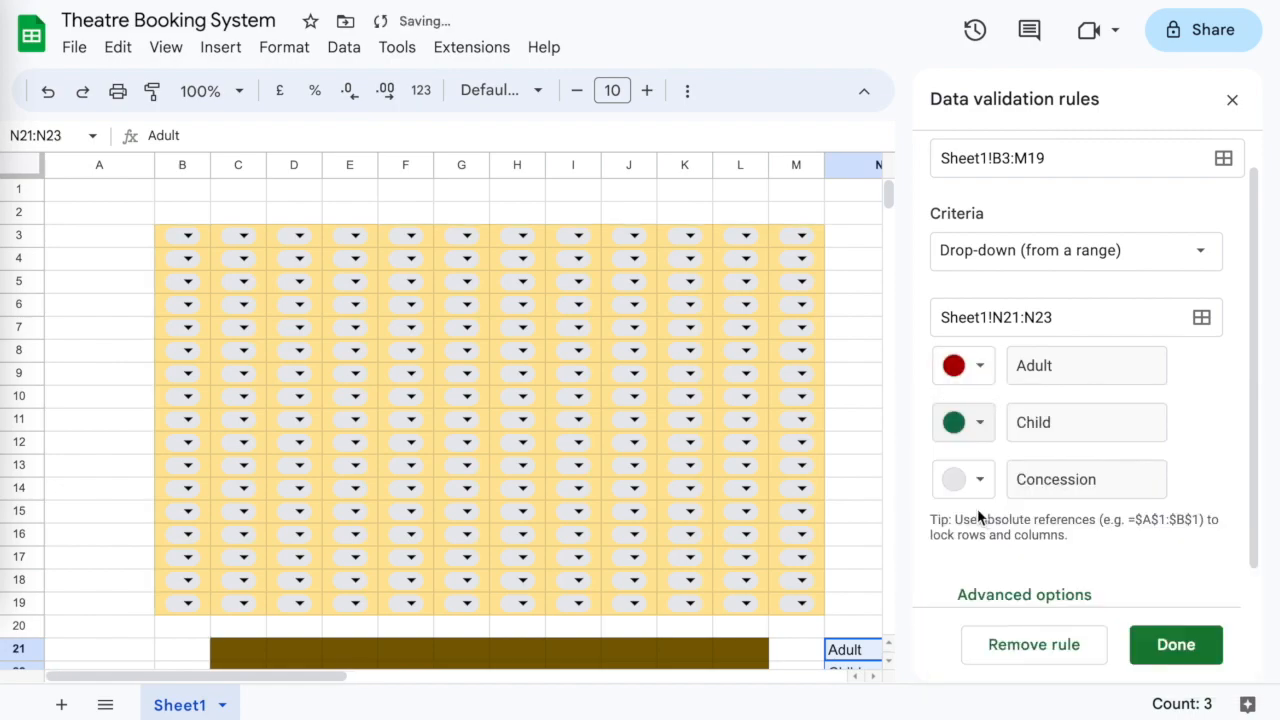
left_click(978, 481)
left_click(1149, 301)
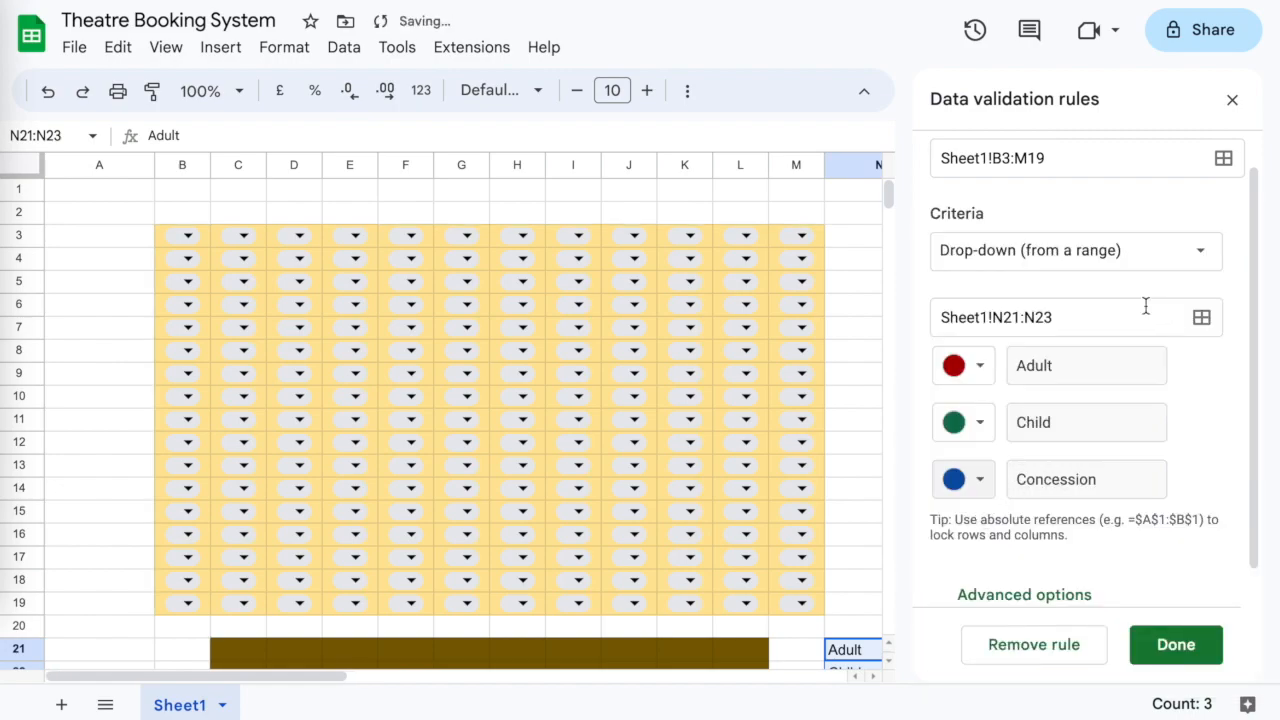
scroll(1185, 472, "down", 1)
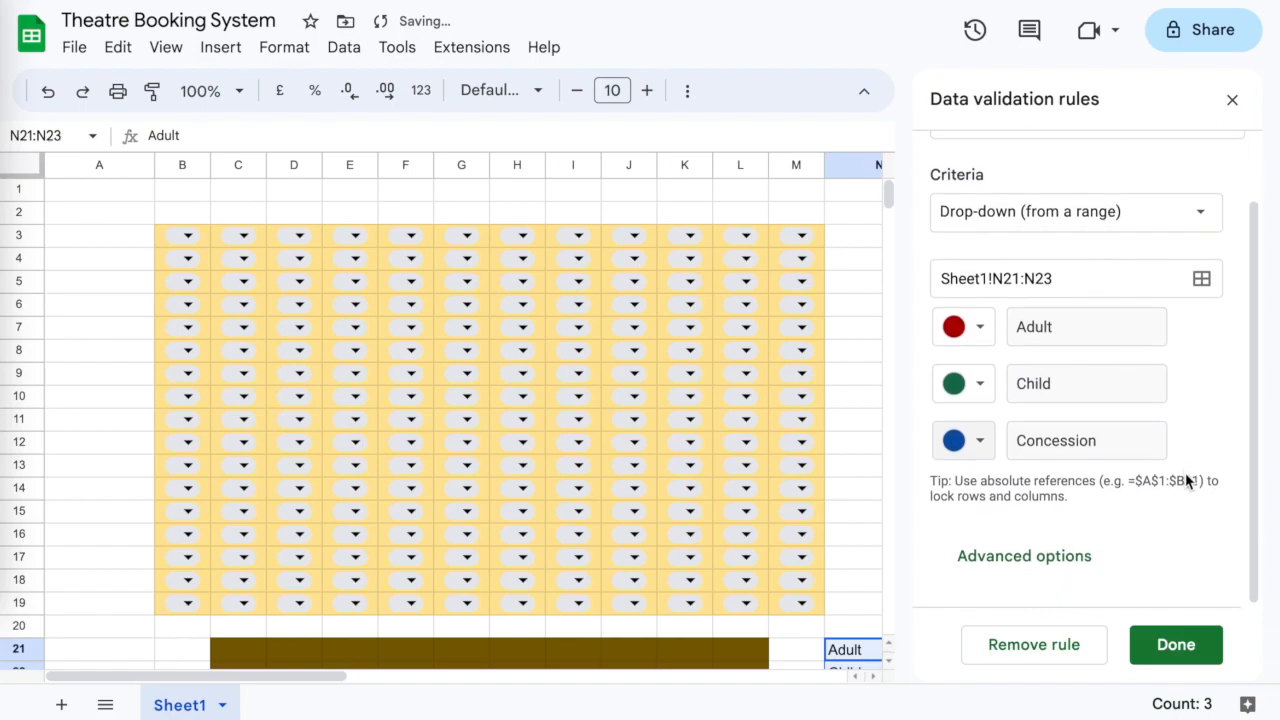
scroll(1185, 472, "up", 2)
left_click(1162, 643)
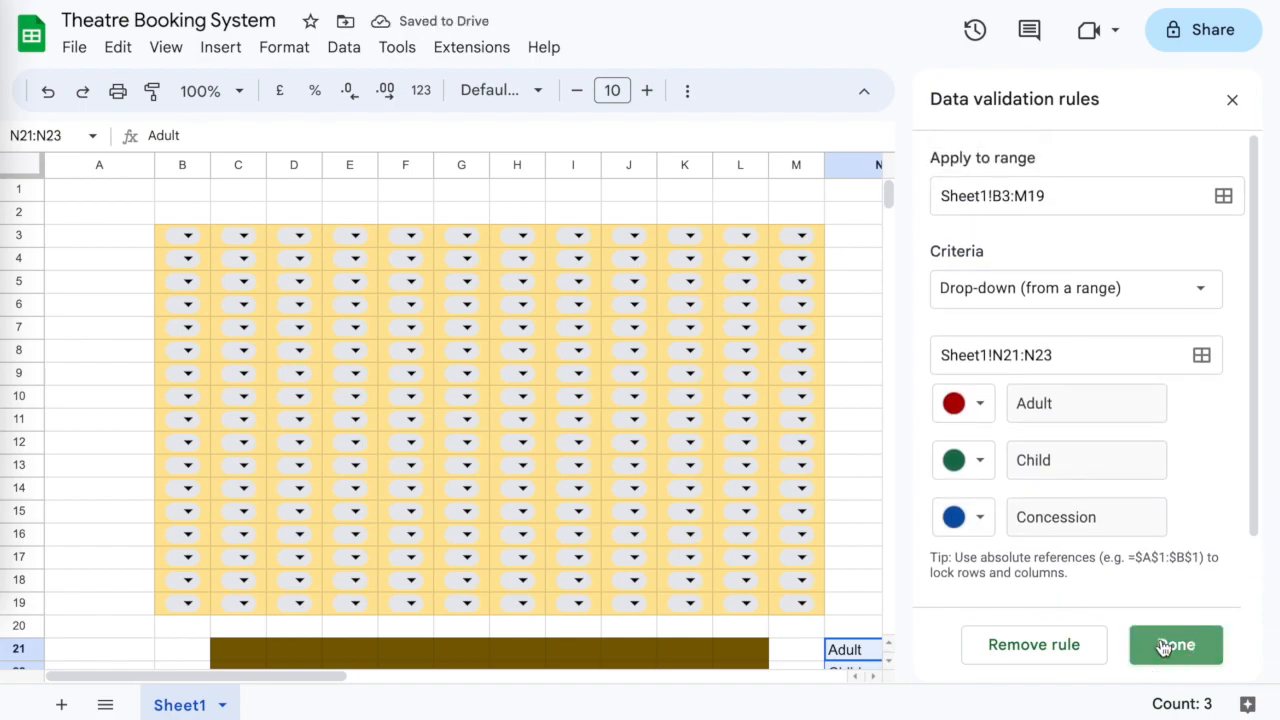
Step: Choose Adult for seat H3, Child for G4 and Concession for I6, and close the data validation rules
left_click(522, 236)
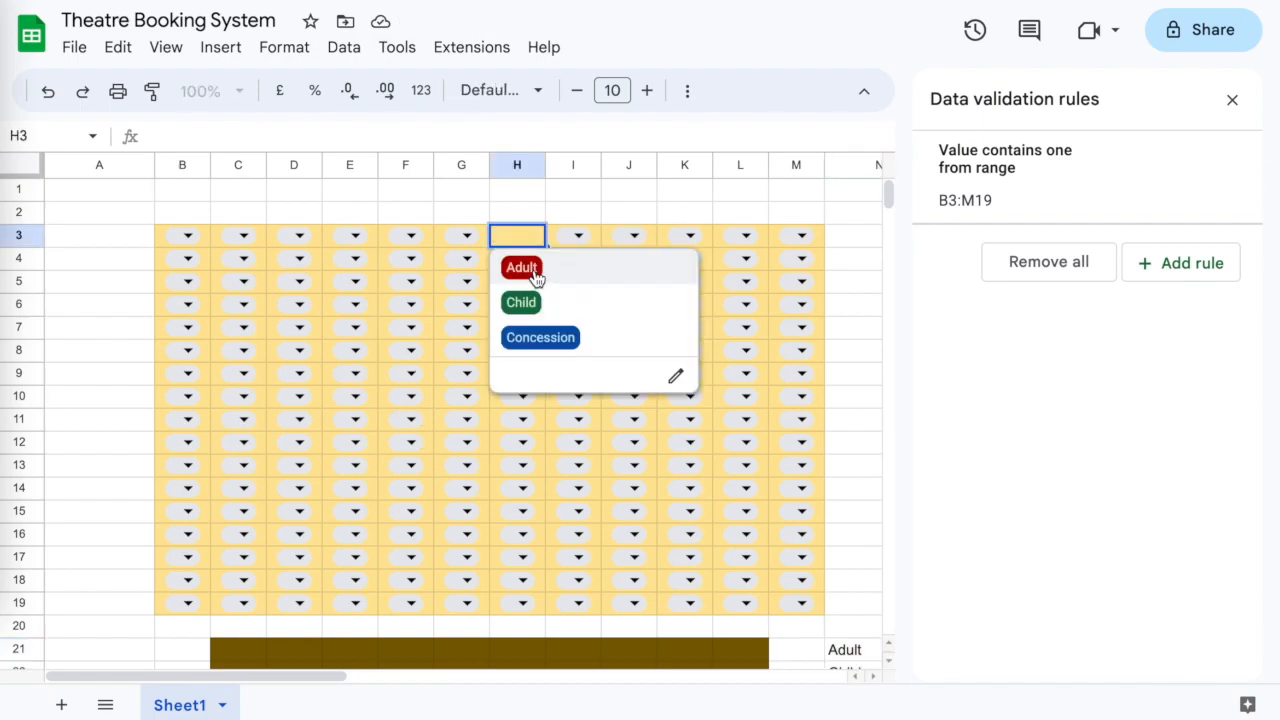
left_click(522, 267)
left_click(466, 258)
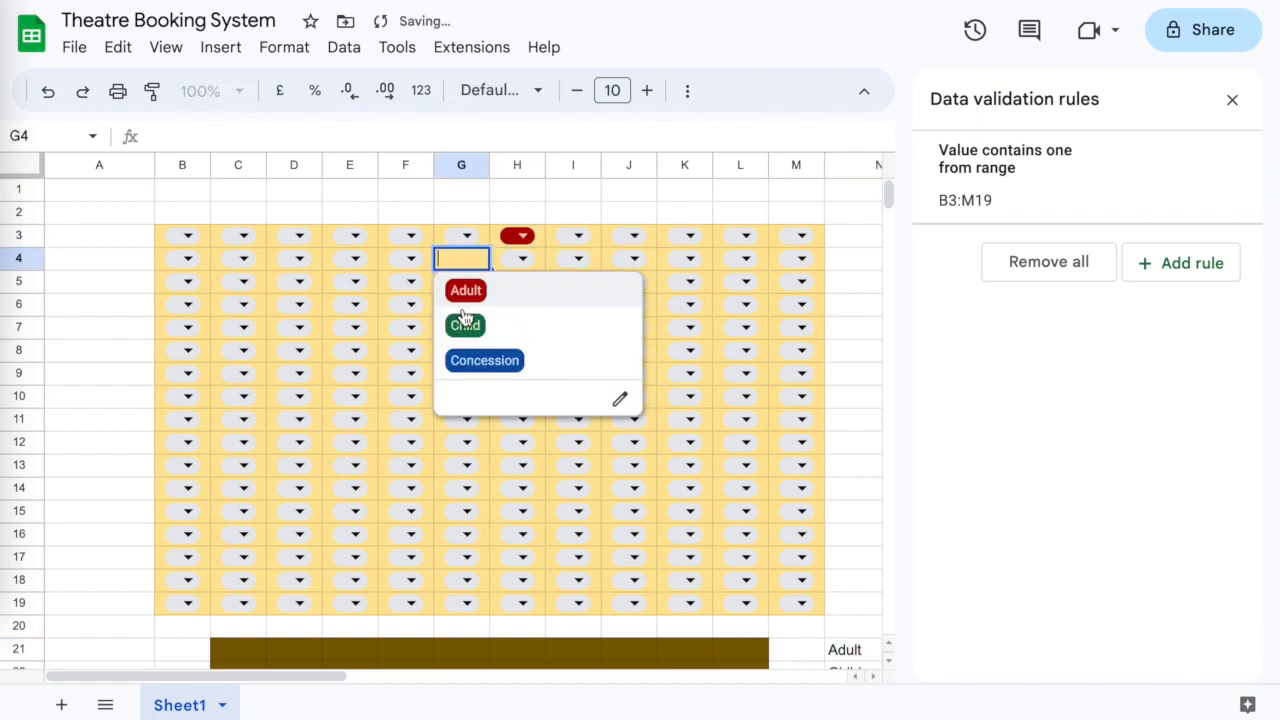
left_click(466, 326)
left_click(573, 304)
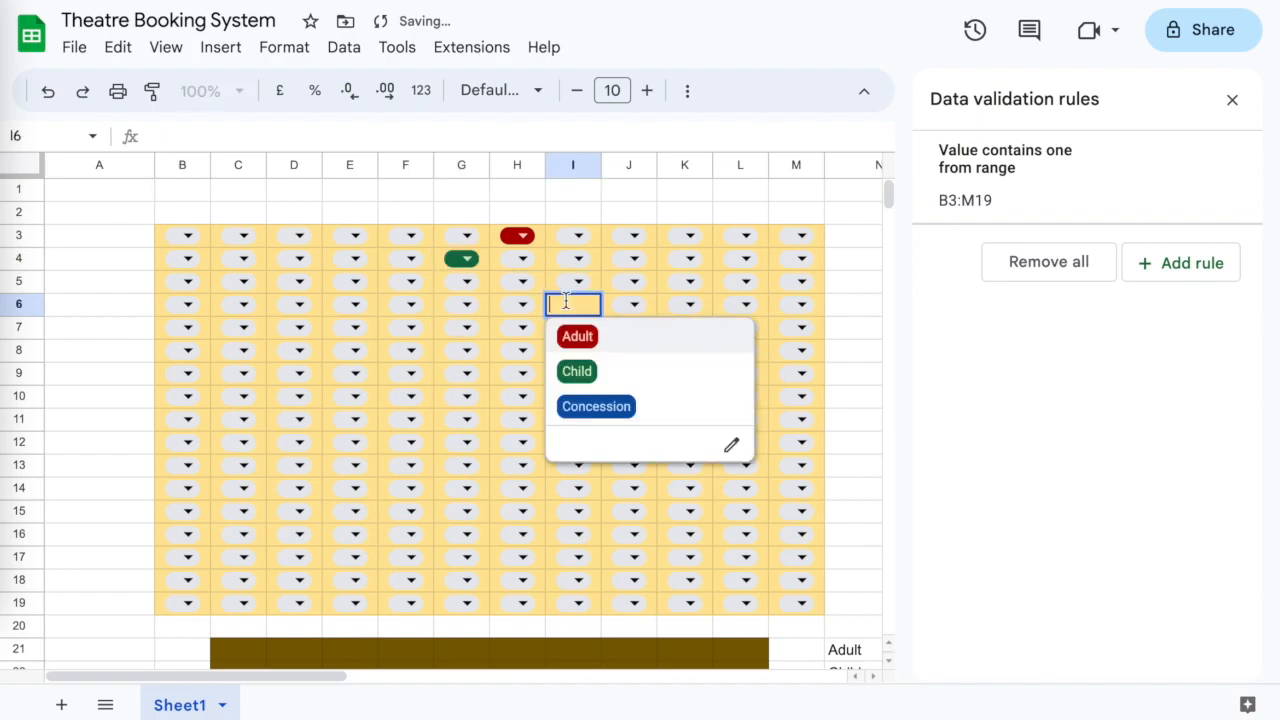
left_click(596, 406)
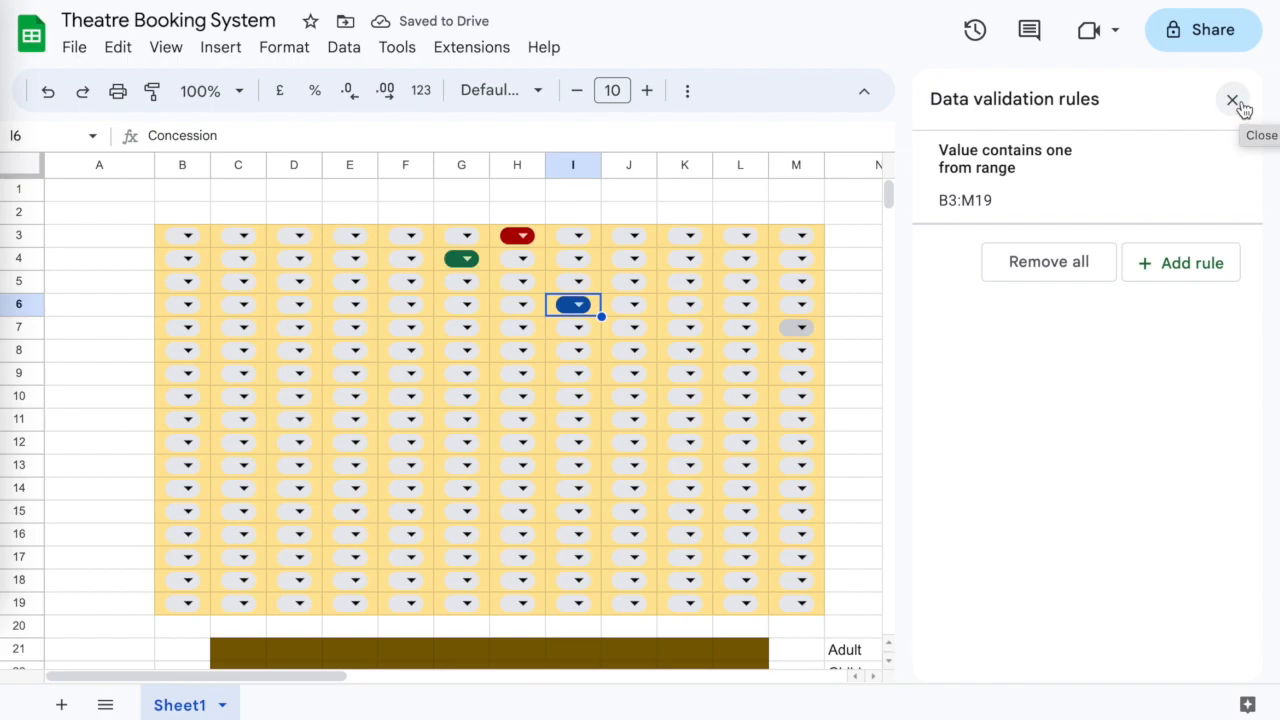
left_click(1234, 101)
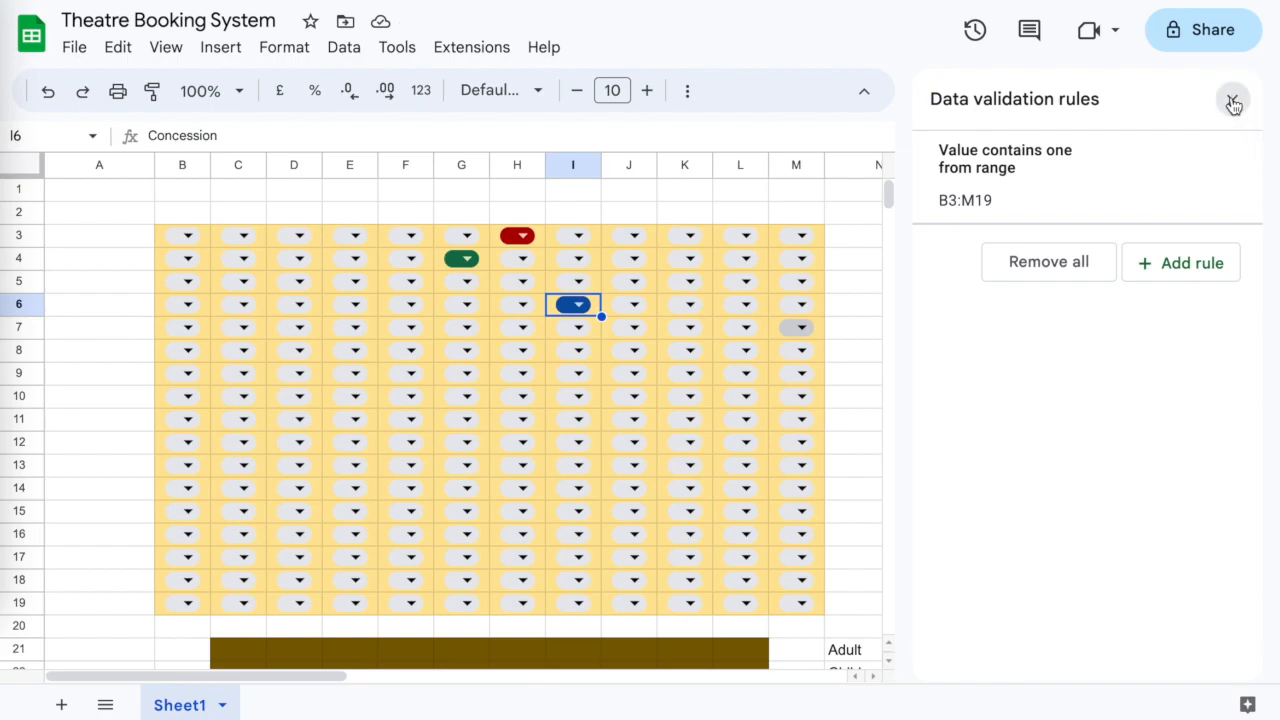
Step: Choose Adult for seat G7, Child for H7 and Concession for I7
left_click(467, 327)
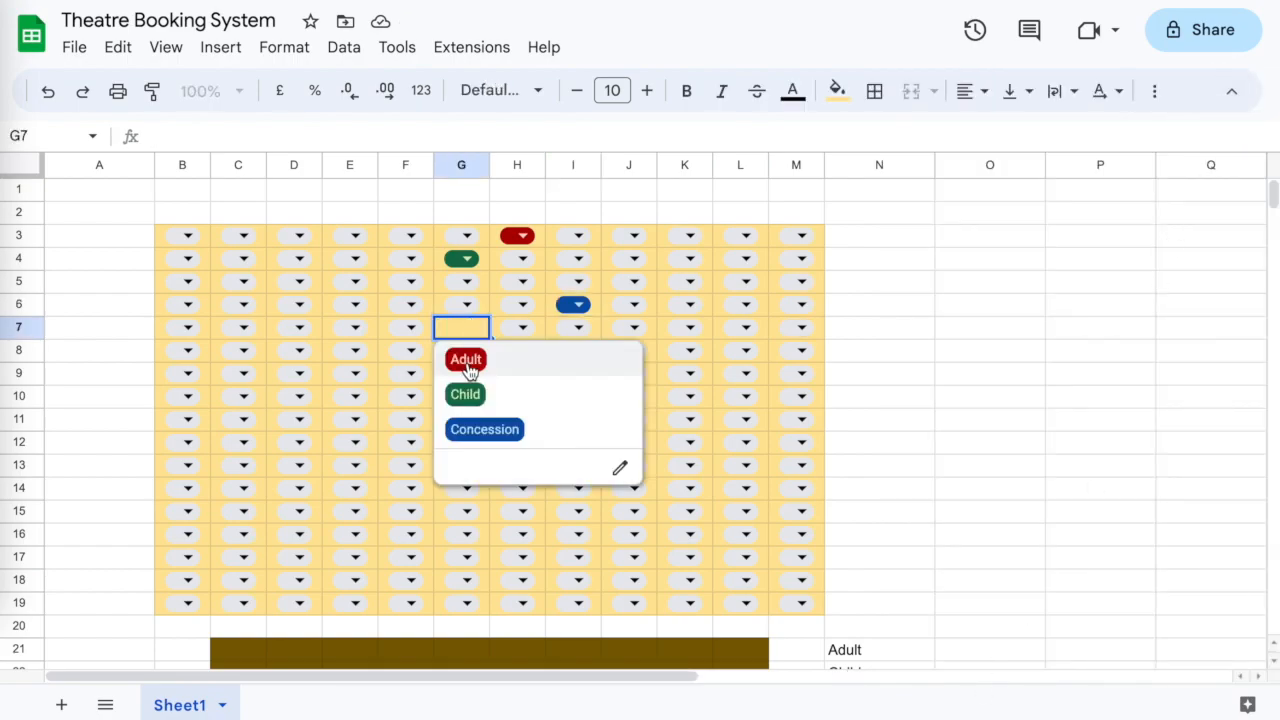
left_click(466, 360)
left_click(522, 330)
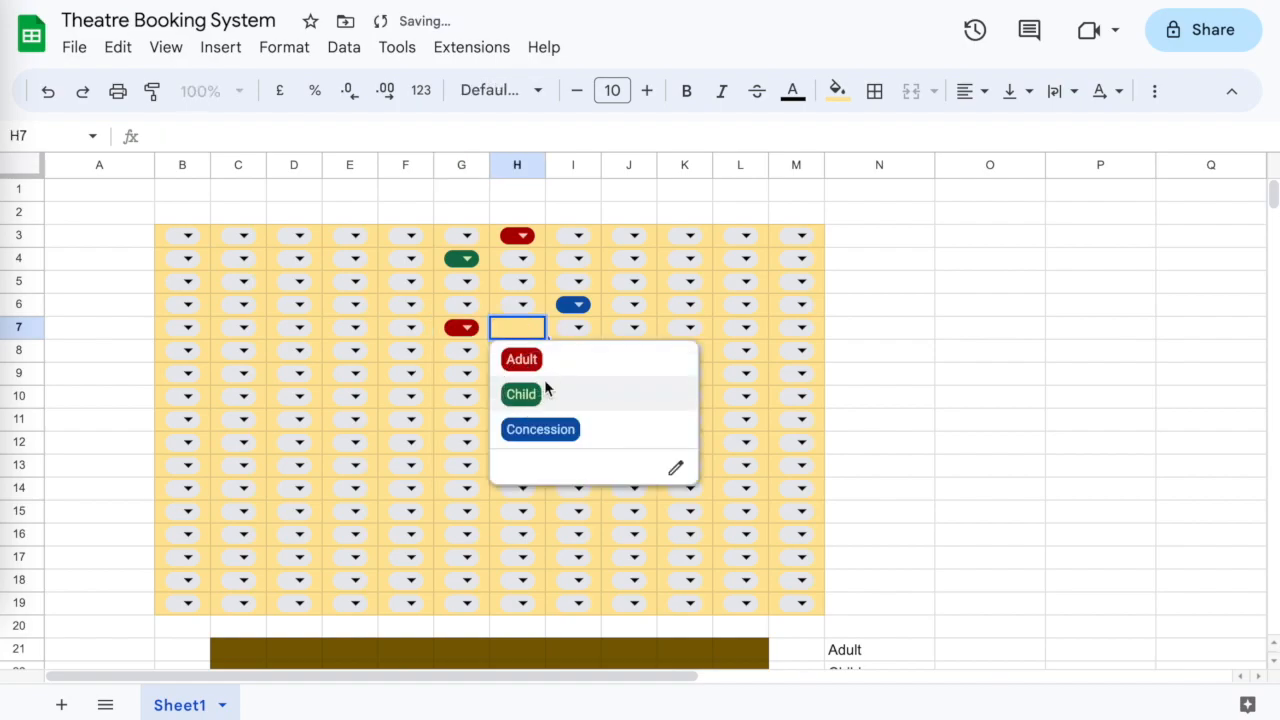
left_click(530, 394)
left_click(578, 328)
left_click(596, 430)
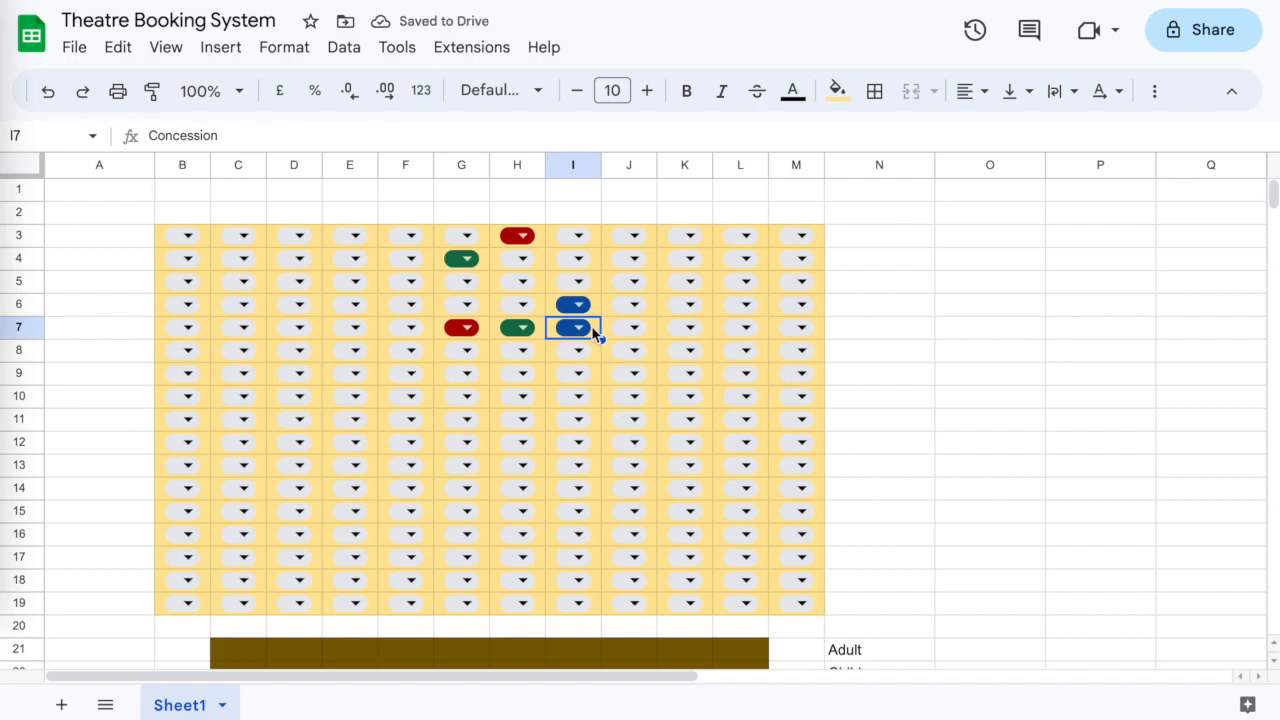
Step: Fill the Concession ticket from seat I7 down the column to I13
left_click(580, 374)
left_click(598, 336)
left_click_drag(601, 338, 663, 466)
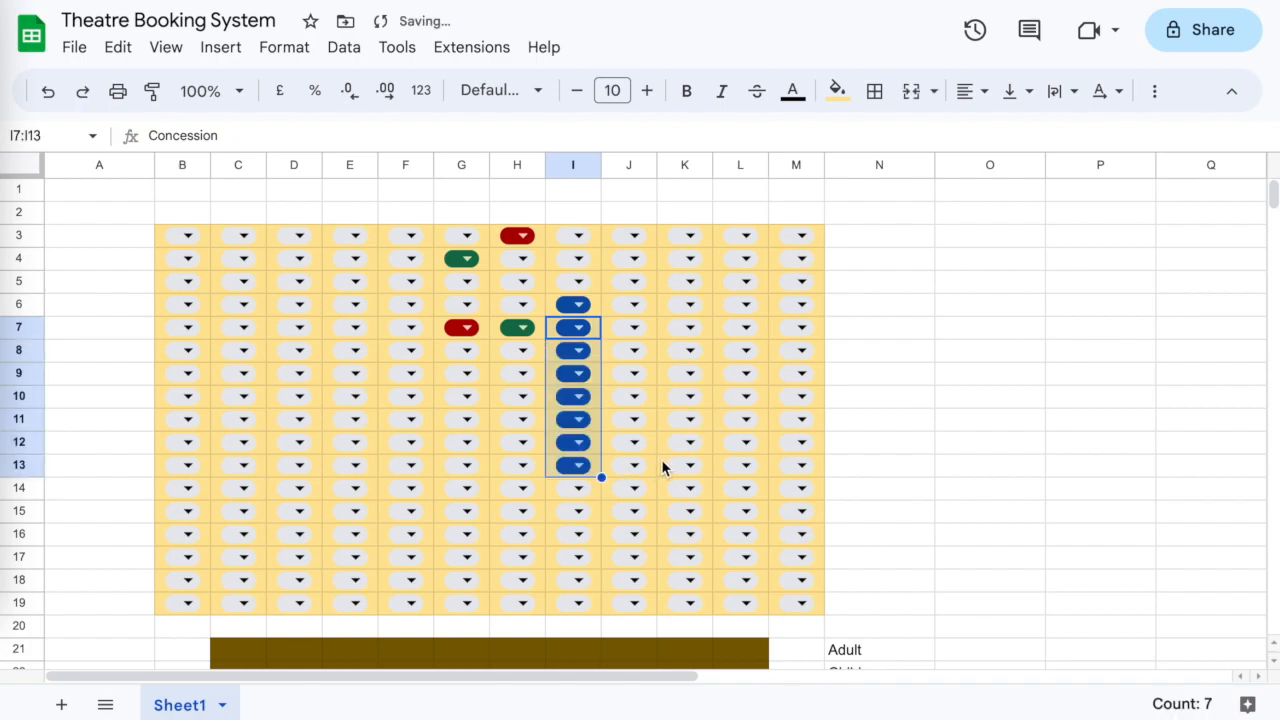
left_click(651, 334)
left_click(597, 330)
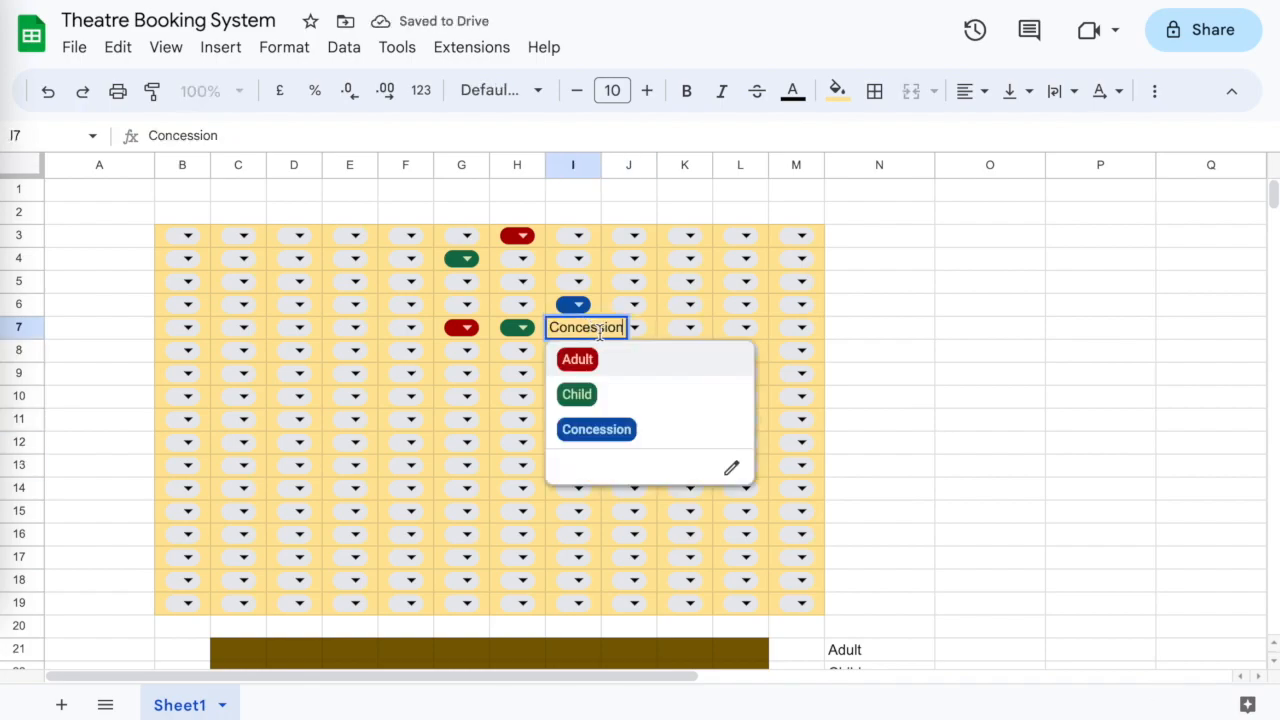
left_click(684, 283)
left_click(590, 328)
left_click(594, 265)
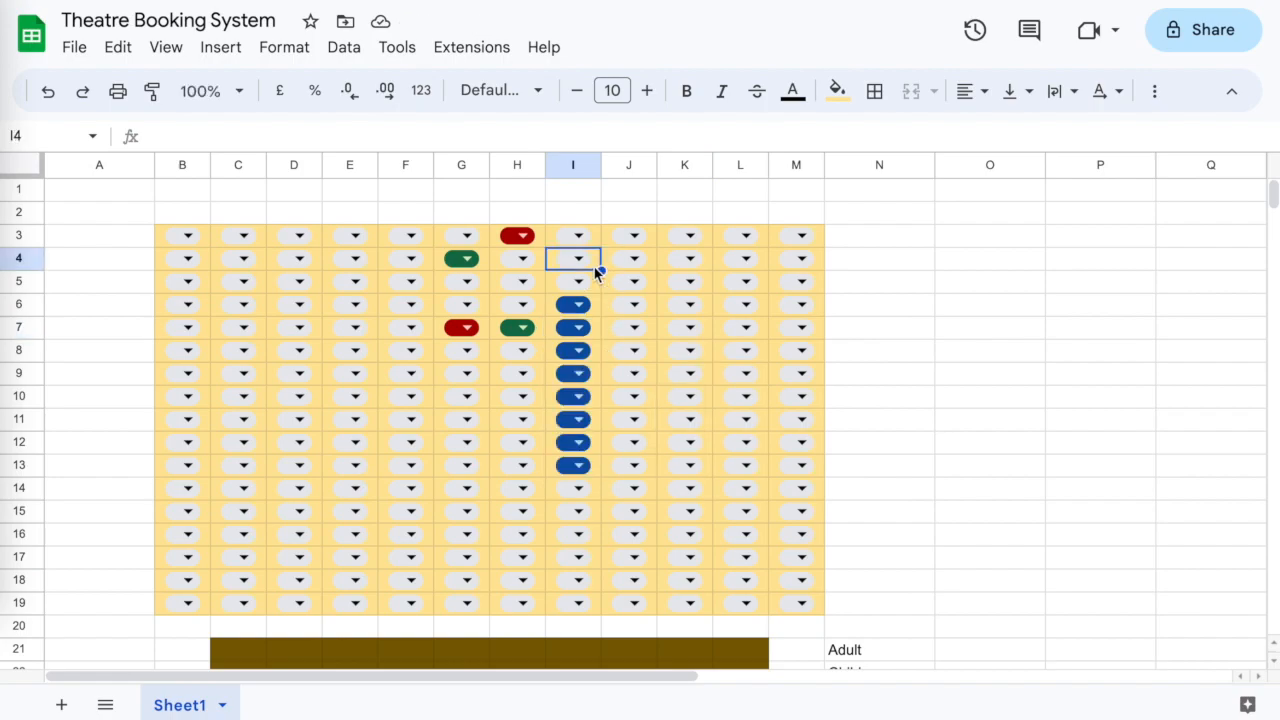
Step: Fill the Adult ticket from seat G7 across row 7 to D7
left_click(460, 335)
left_click(386, 343)
left_click(488, 337)
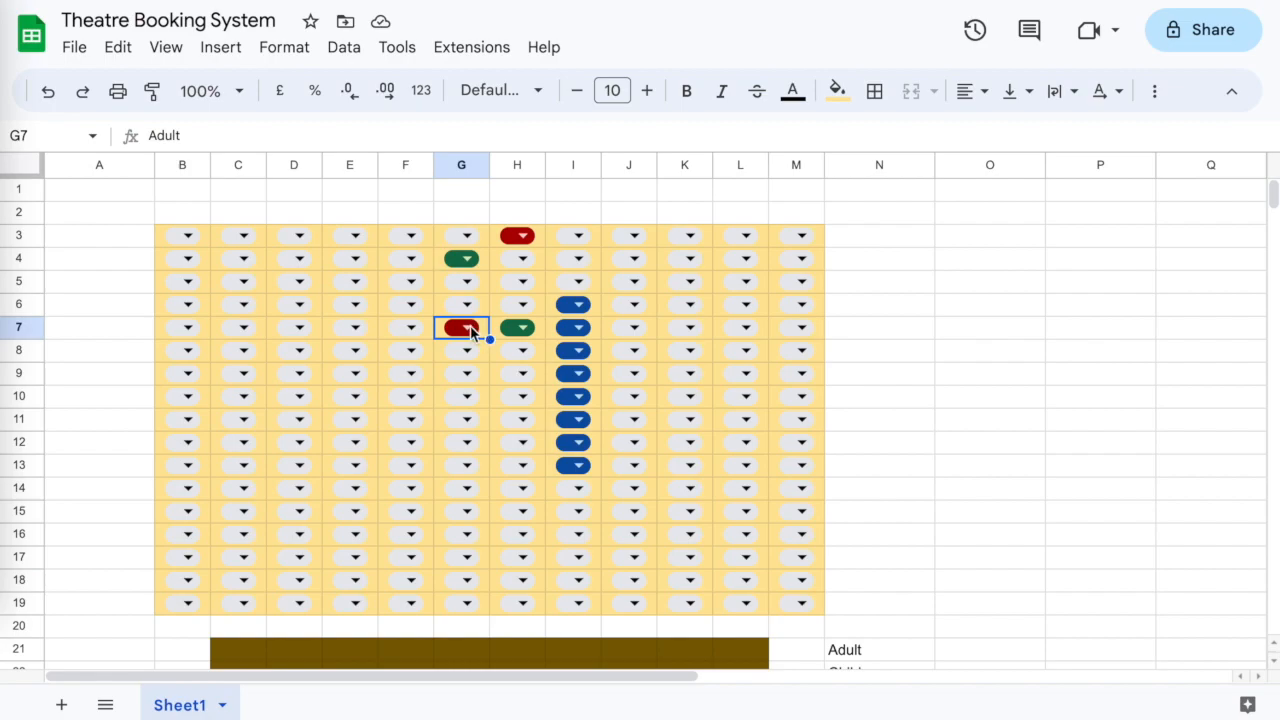
left_click_drag(490, 338, 279, 336)
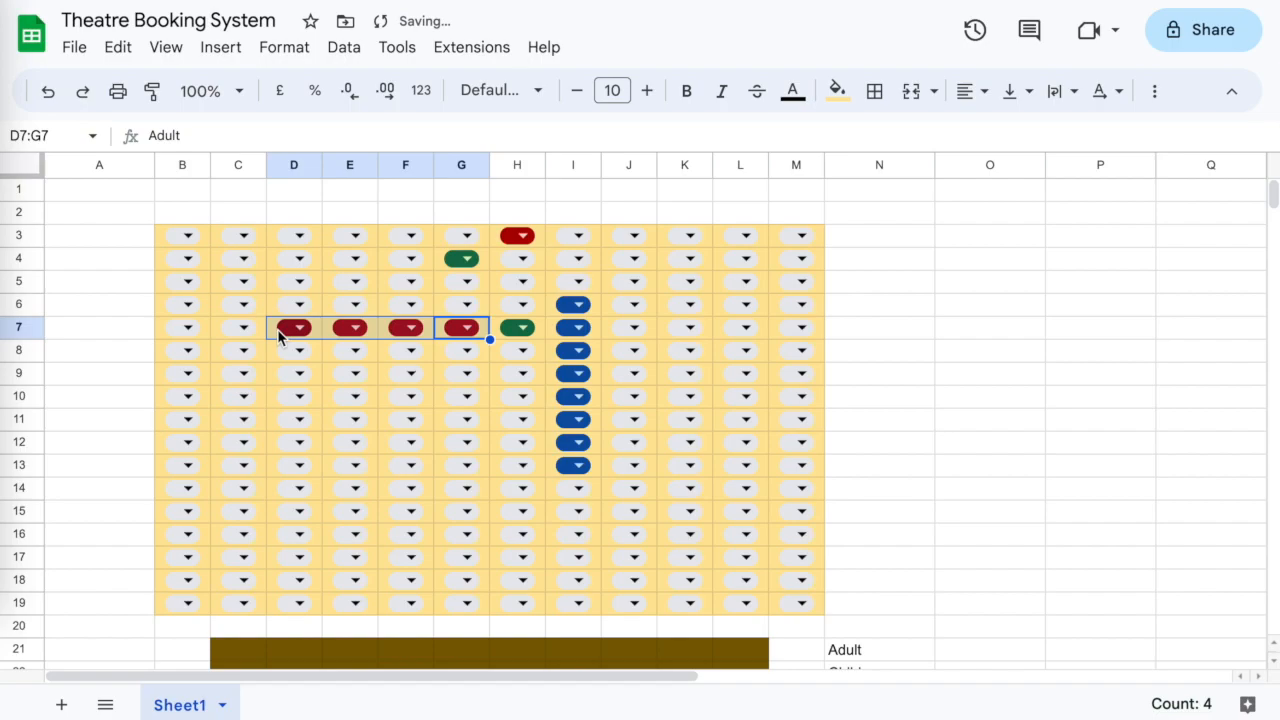
left_click(470, 349)
Step: Fill the Child ticket from seat G4 down the column to G6 and deselect the filled seats
left_click(529, 327)
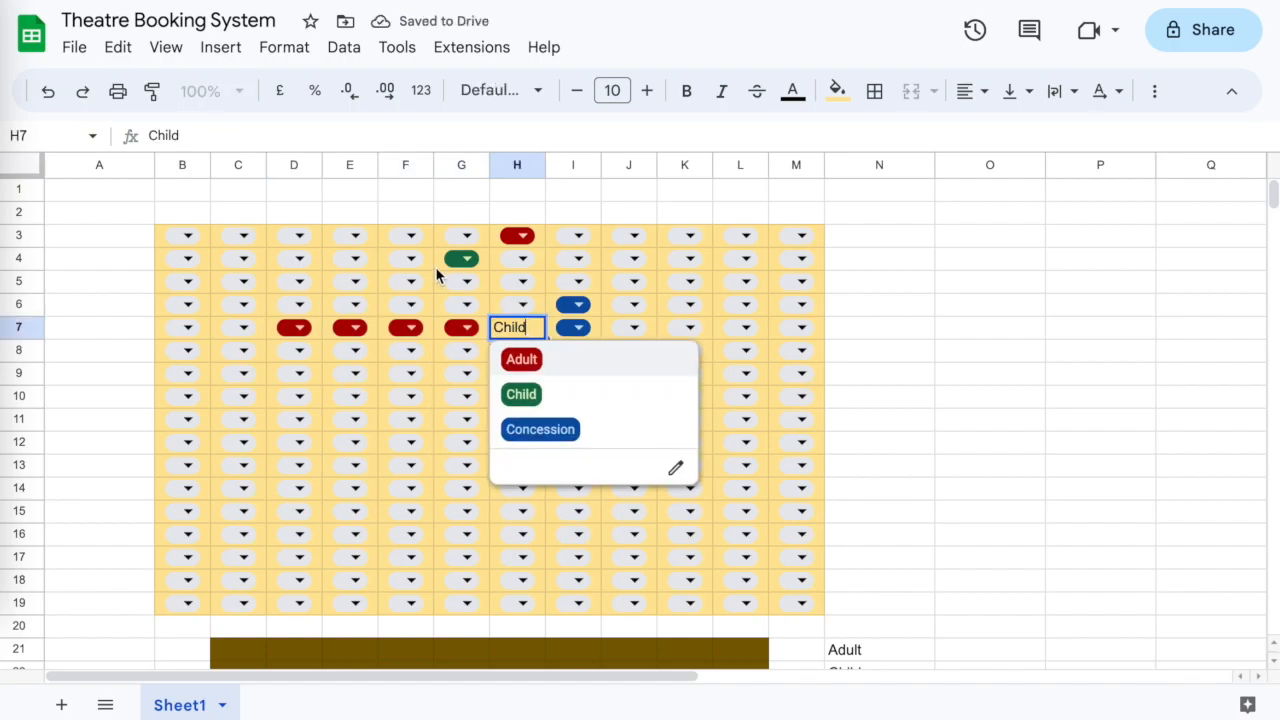
left_click(465, 259)
left_click(505, 257)
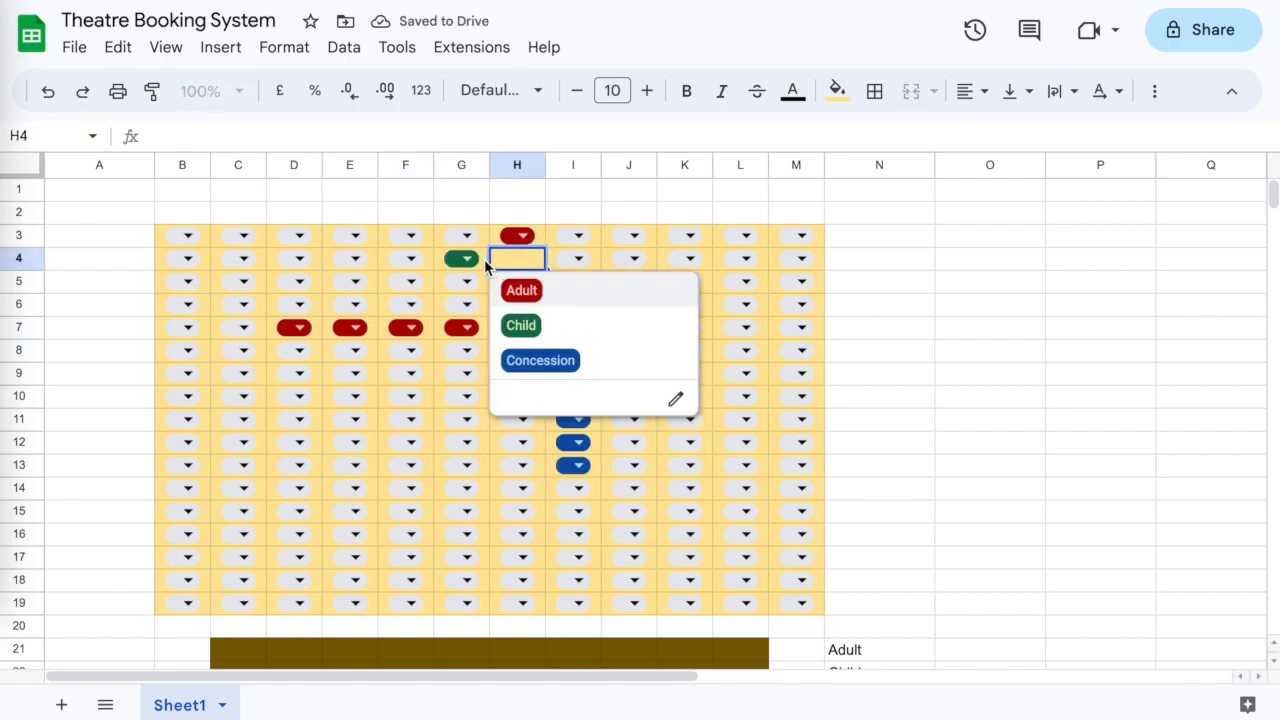
left_click(485, 262)
left_click_drag(490, 270, 466, 302)
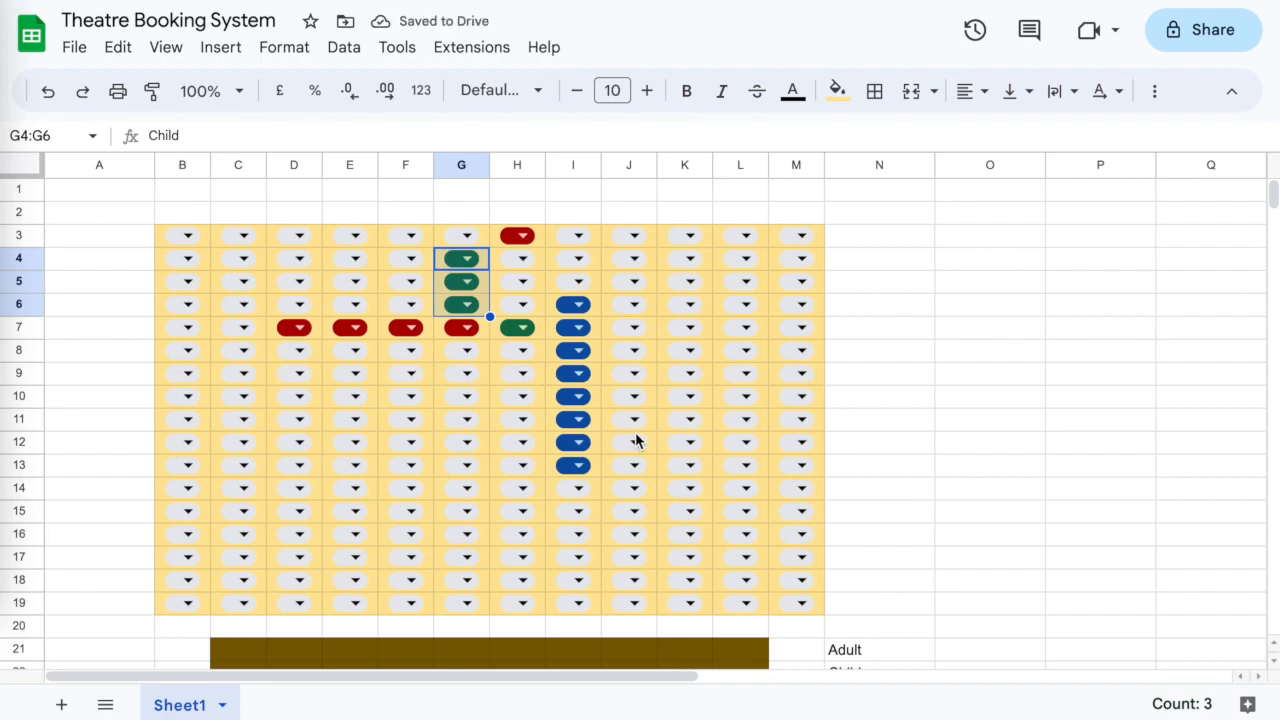
left_click(440, 377)
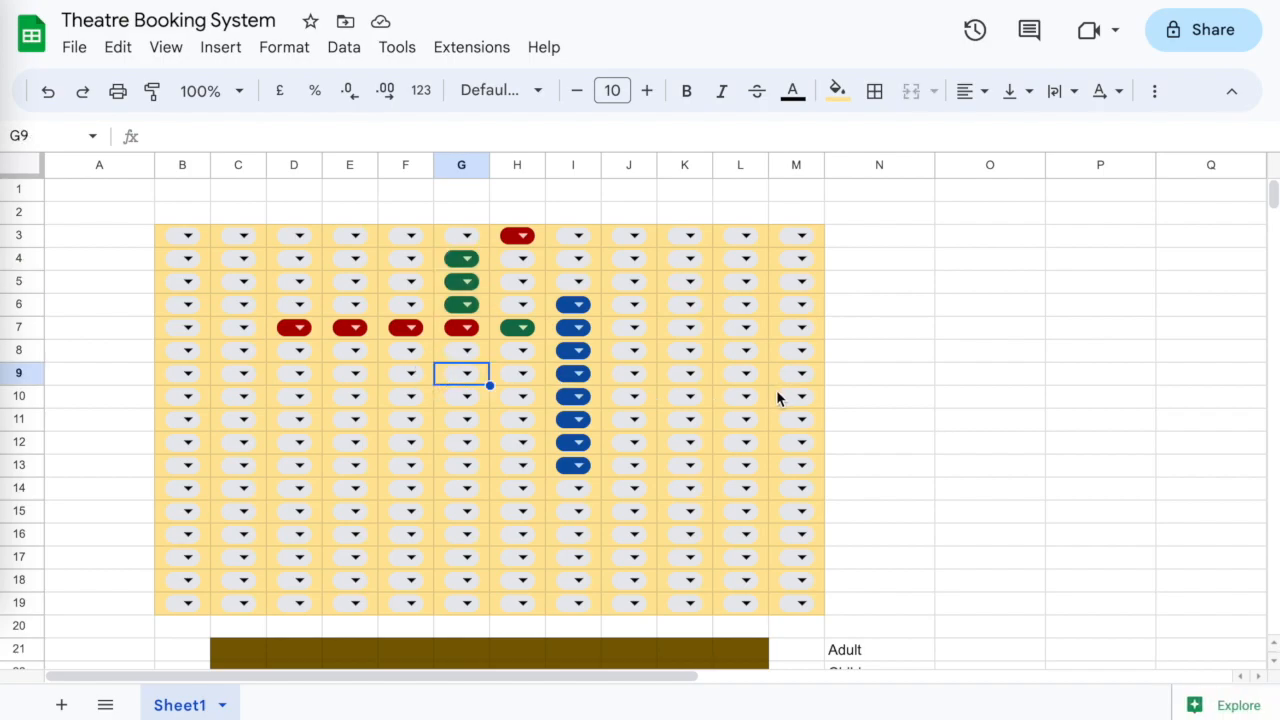